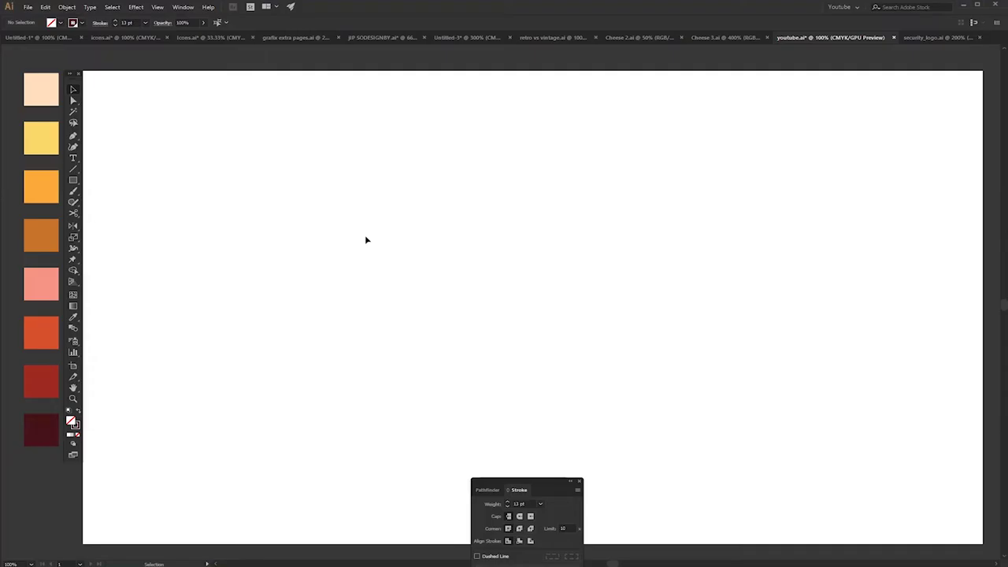
# Draw an unfilled rectangle about 665 × 294 pt with the dark red stroke and centre it horizontally on the artboard
pyautogui.click(368, 228)
pyautogui.press('m')
pyautogui.moveTo(355, 186); pyautogui.dragTo(679, 322)
pyautogui.press('v')
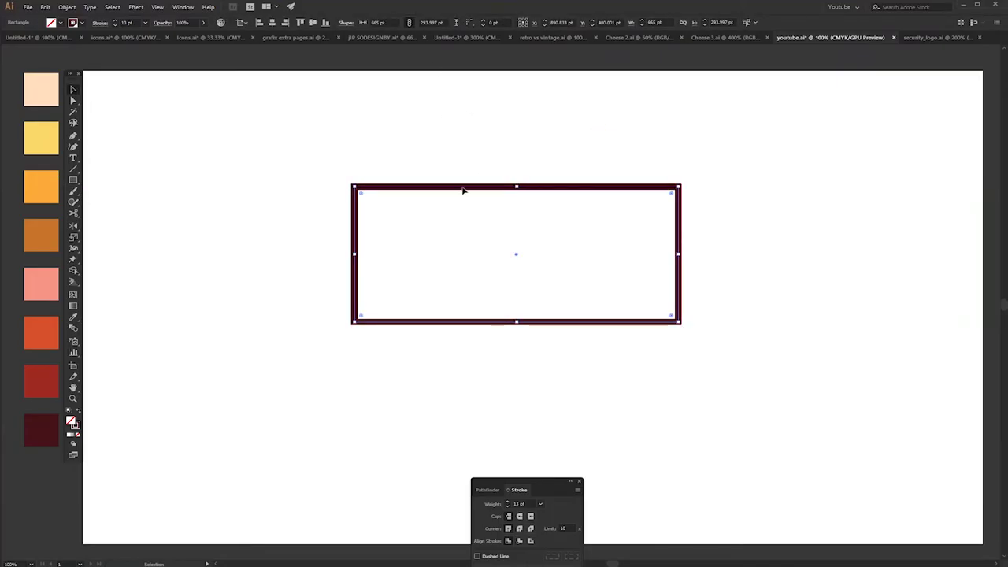
pyautogui.click(272, 22)
pyautogui.click(382, 126)
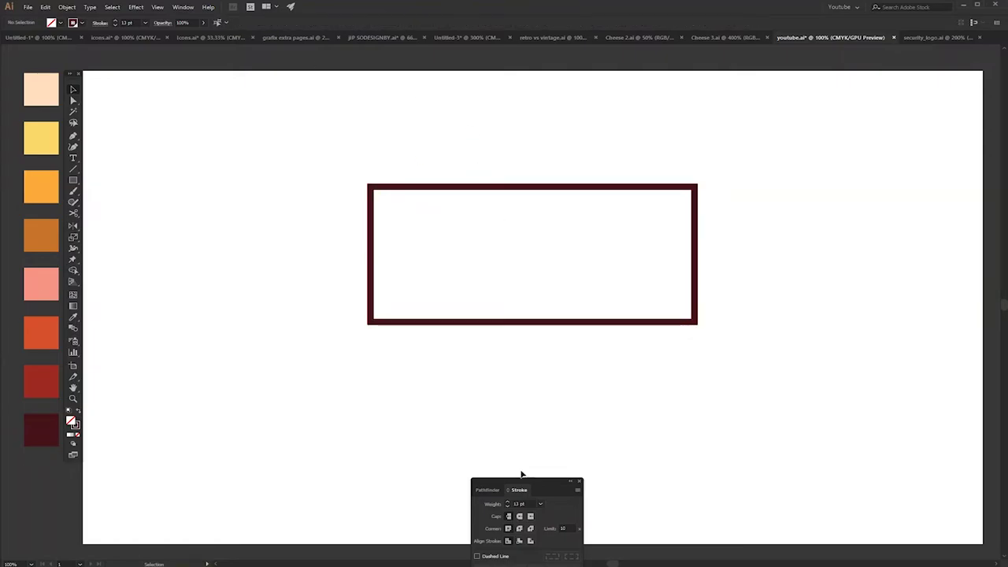
pyautogui.moveTo(523, 478); pyautogui.dragTo(532, 477)
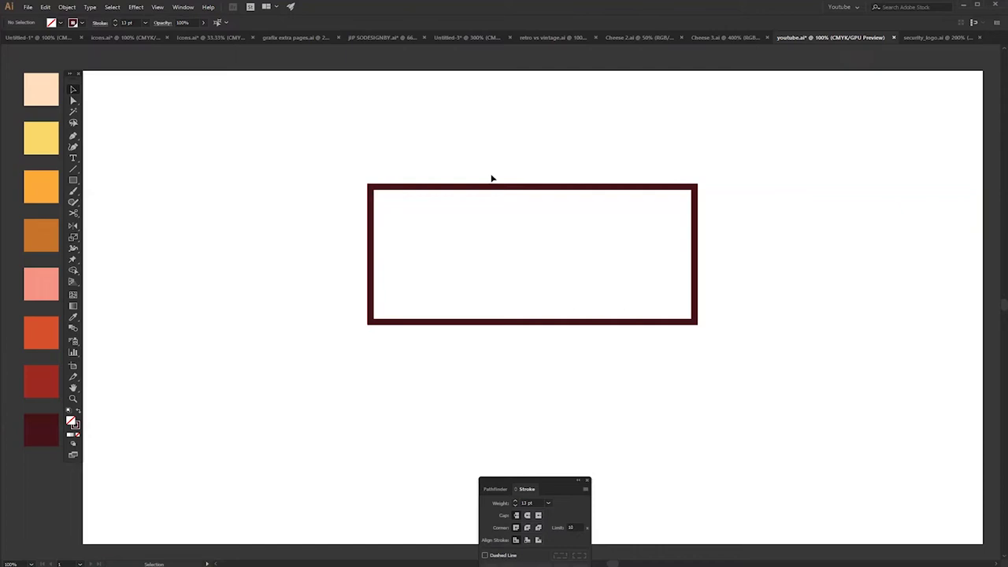
# Duplicate the rectangle straight down so it overlaps the original's lower part, and give the copy a white fill
pyautogui.click(516, 187)
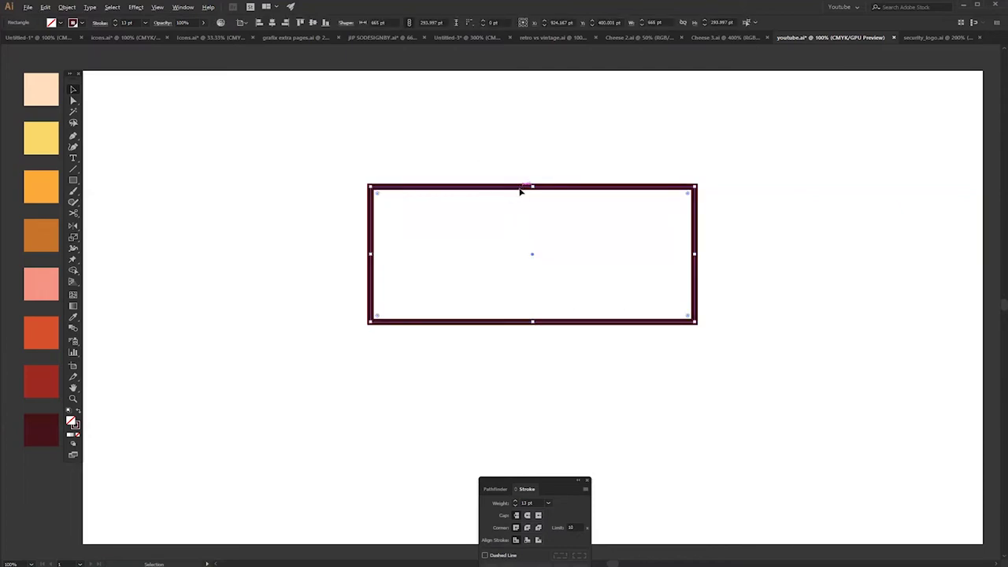
pyautogui.moveTo(519, 187); pyautogui.dragTo(518, 266)
pyautogui.click(661, 336)
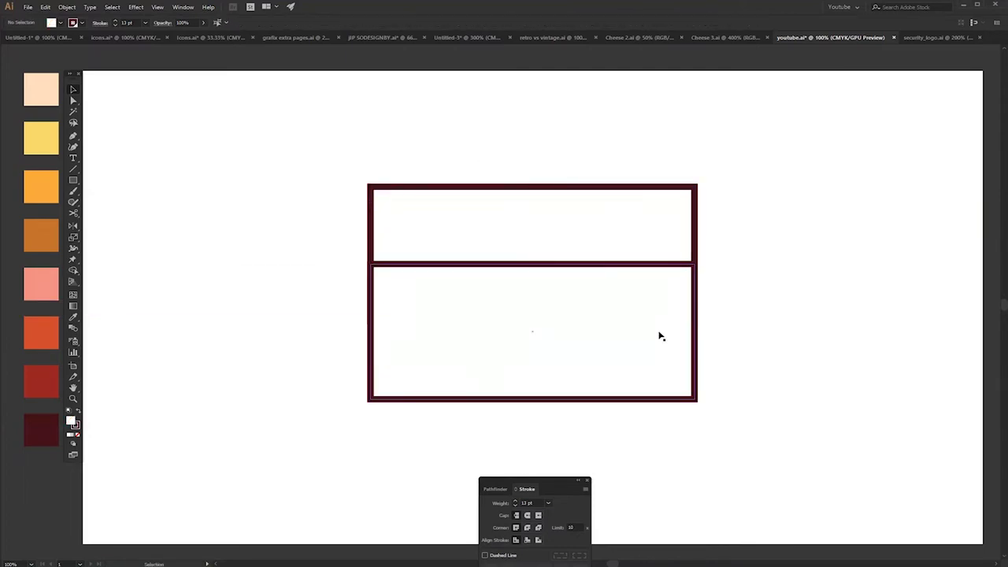
pyautogui.click(660, 337)
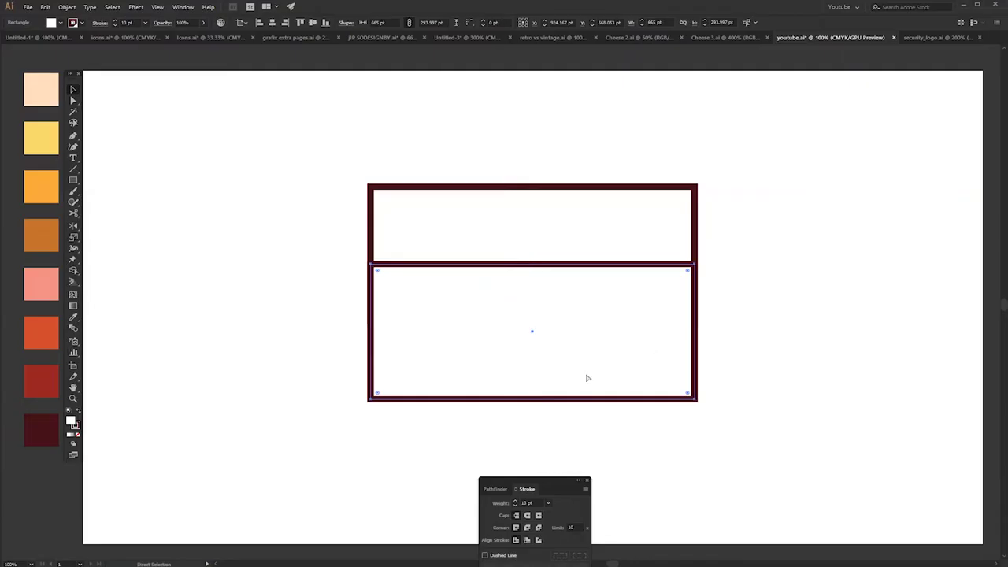
# Create a copy of the white rectangle shortened to about 133 pt high and place it as a band across the stack's middle
pyautogui.moveTo(533, 400); pyautogui.dragTo(535, 203)
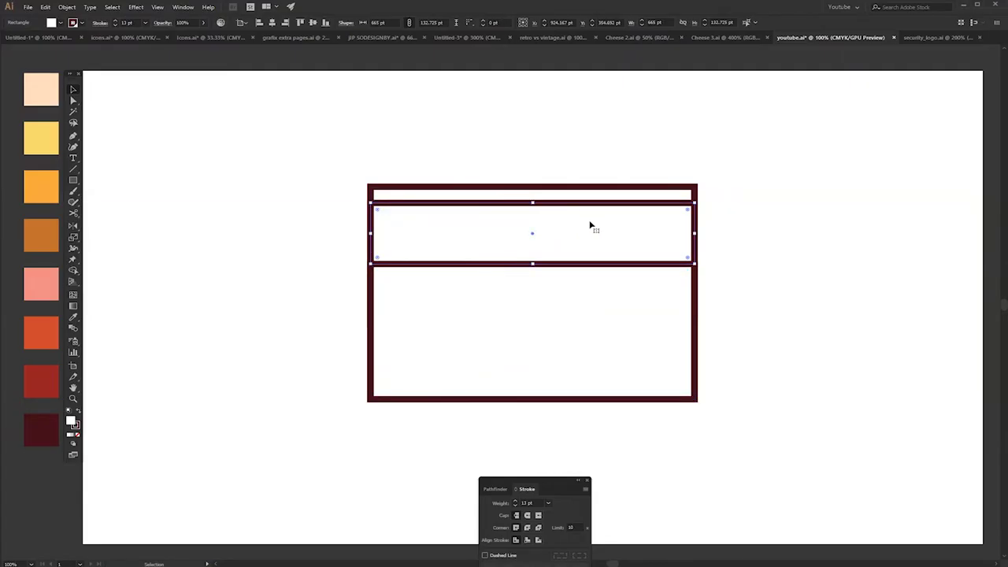
pyautogui.moveTo(574, 230); pyautogui.dragTo(573, 251)
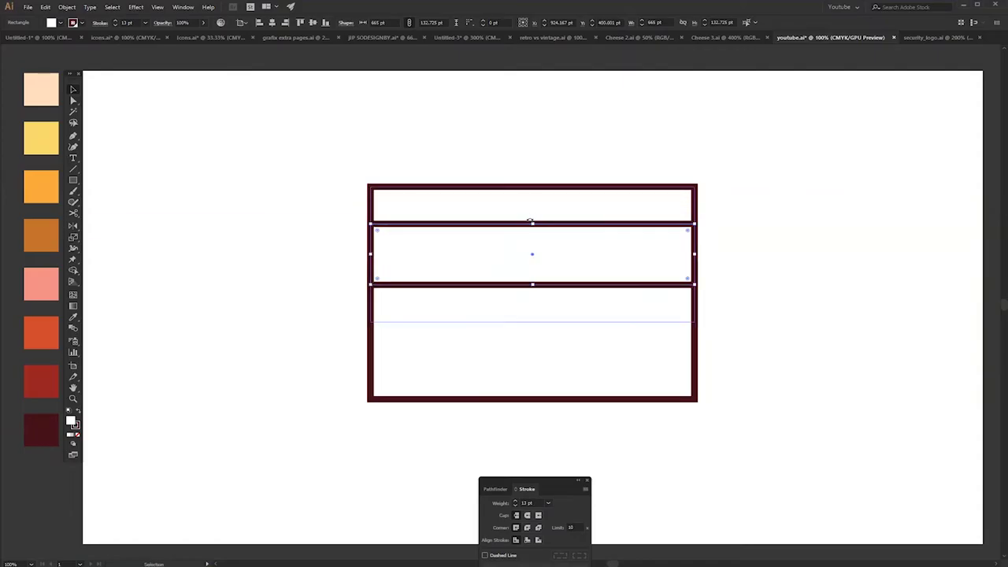
pyautogui.moveTo(532, 223)
pyautogui.mouseDown()
pyautogui.moveTo(533, 214)
pyautogui.moveTo(537, 228)
pyautogui.mouseUp()
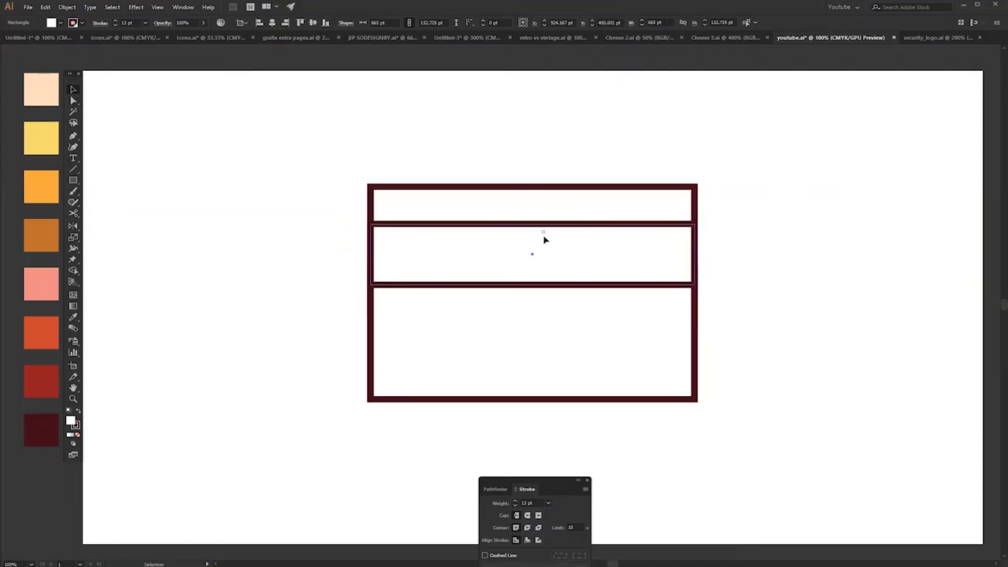
# Bring the large lower rectangle to the front and shift it slightly down
pyautogui.click(549, 331)
pyautogui.rightClick(552, 340)
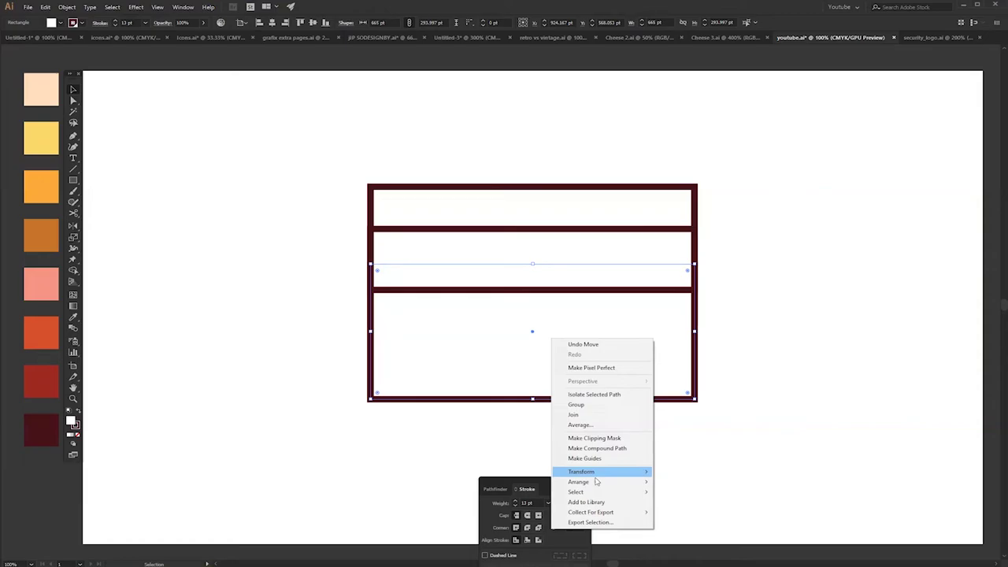
pyautogui.moveTo(598, 482)
pyautogui.click(671, 482)
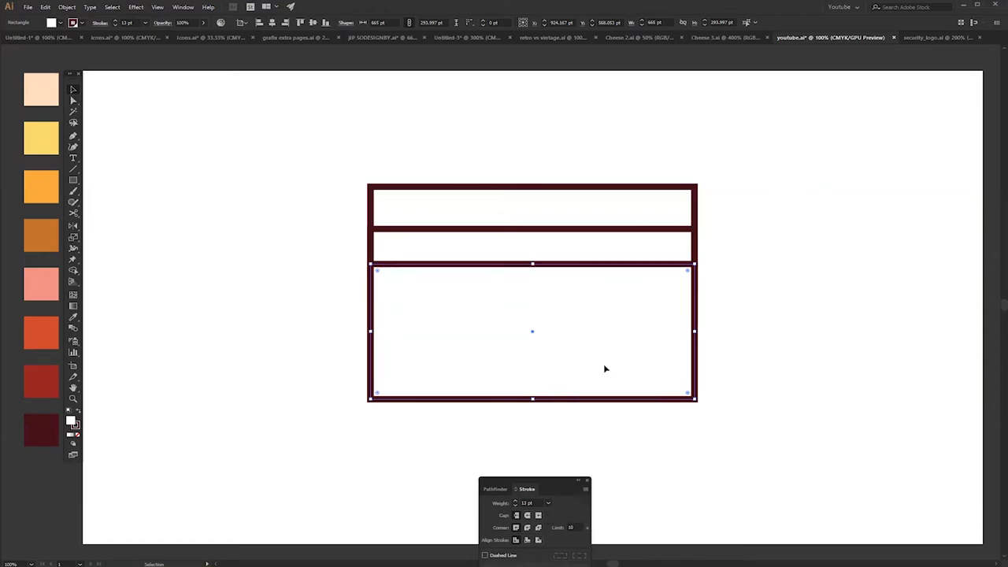
pyautogui.moveTo(603, 364); pyautogui.dragTo(605, 374)
# Stretch the middle band slightly taller from its centre
pyautogui.click(554, 249)
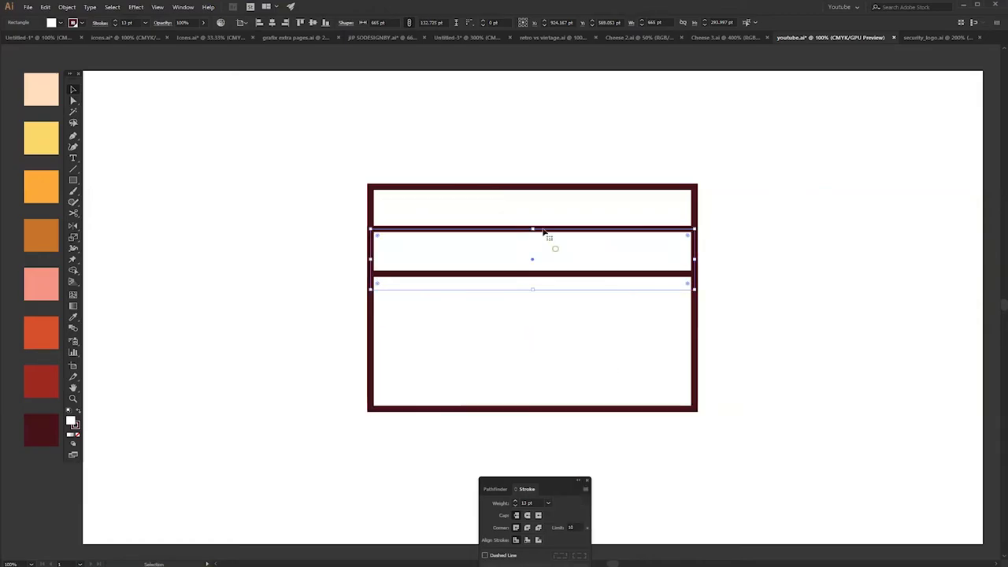
pyautogui.moveTo(533, 229)
pyautogui.mouseDown()
pyautogui.moveTo(533, 217)
pyautogui.moveTo(540, 233)
pyautogui.moveTo(533, 224)
pyautogui.mouseUp()
pyautogui.click(775, 271)
pyautogui.moveTo(456, 146); pyautogui.dragTo(326, 293)
pyautogui.click(312, 304)
pyautogui.click(434, 236)
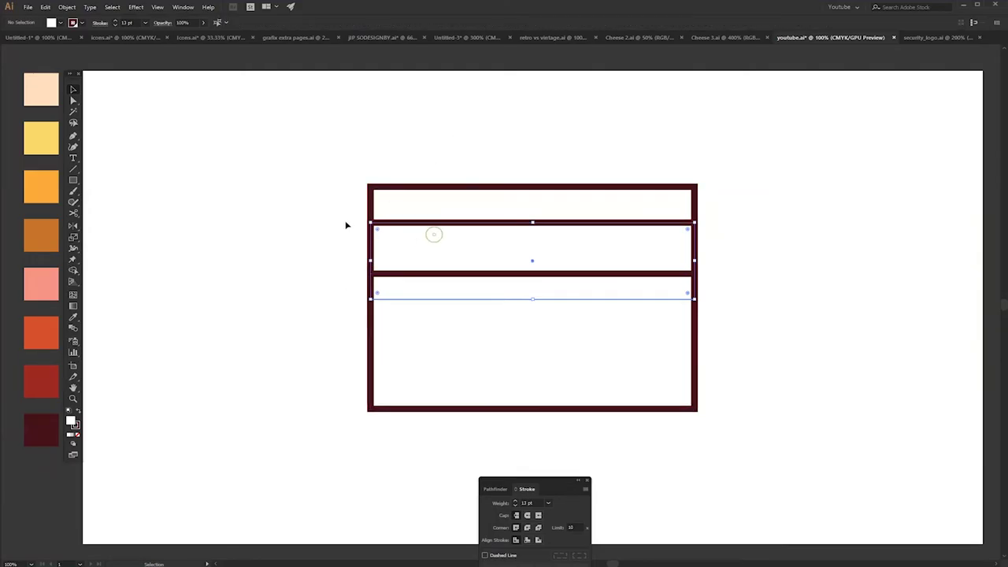
pyautogui.click(338, 220)
# Draw a horizontal Pen line about 503 pt long inside the middle band and centre it horizontally on the artboard
pyautogui.press('p')
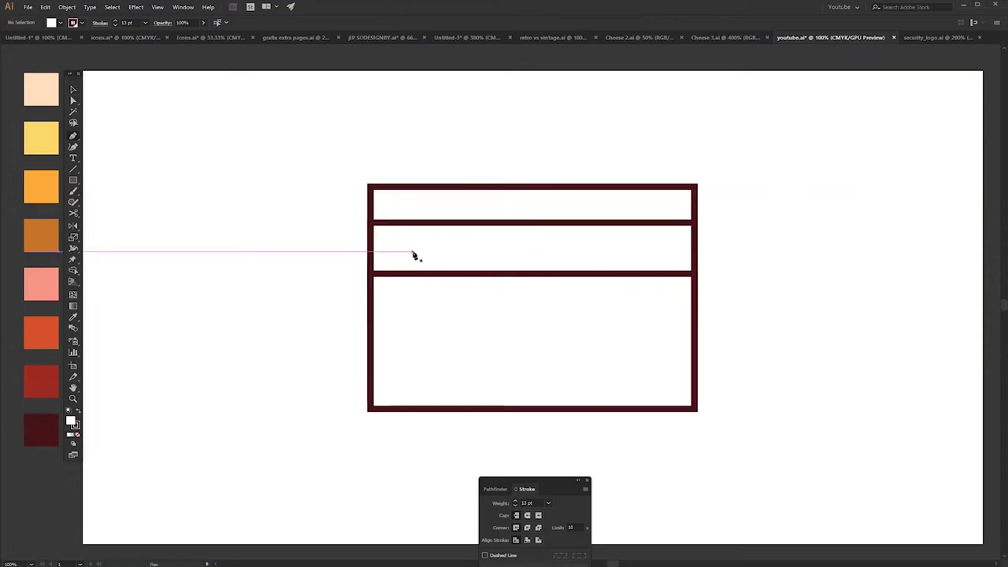
pyautogui.click(407, 252)
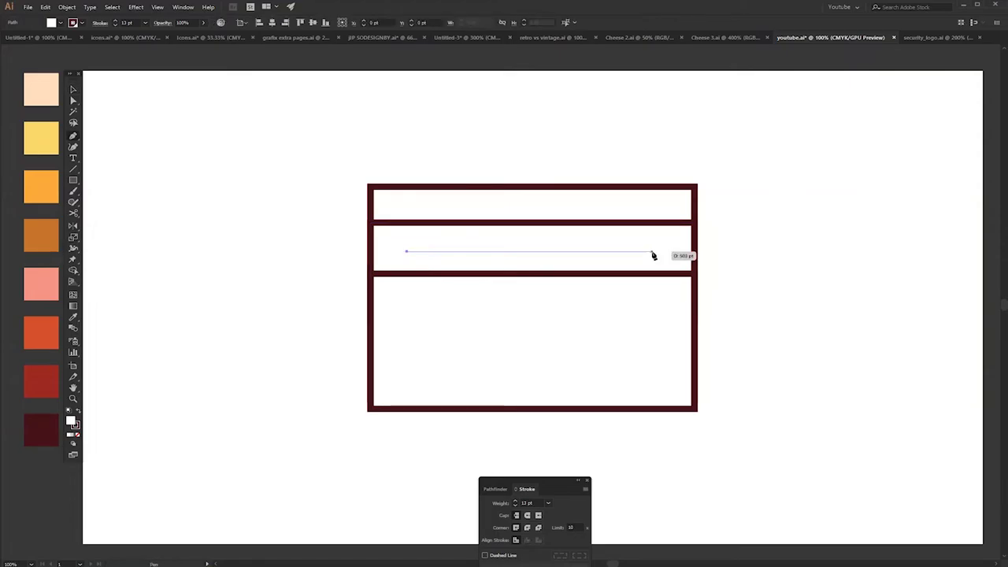
pyautogui.click(652, 252)
pyautogui.press('v')
pyautogui.click(745, 261)
pyautogui.click(636, 252)
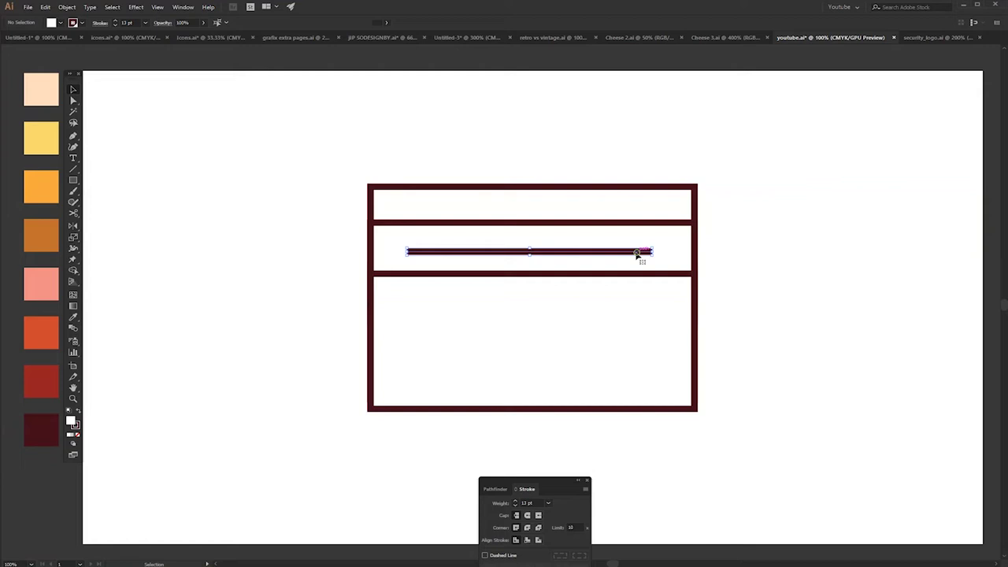
pyautogui.click(274, 22)
pyautogui.click(474, 148)
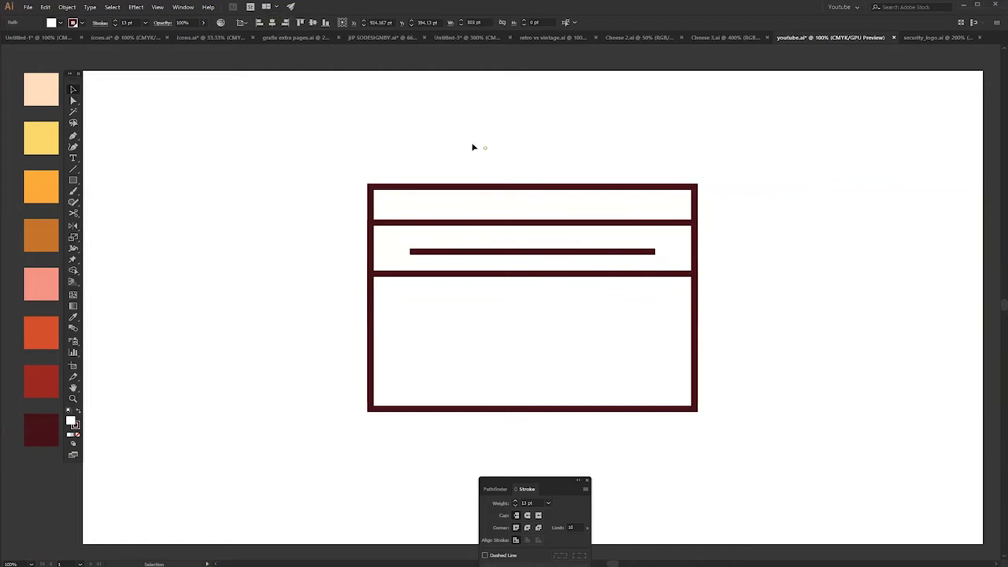
pyautogui.click(468, 257)
pyautogui.click(361, 155)
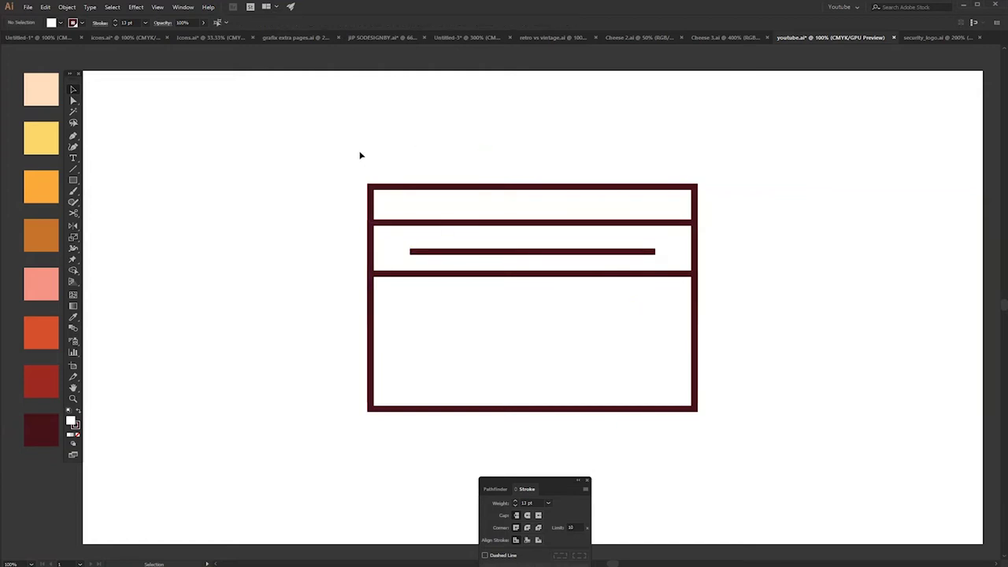
# Apply round caps and round corner joins to the strokes of all the shapes
pyautogui.moveTo(359, 155); pyautogui.dragTo(690, 419)
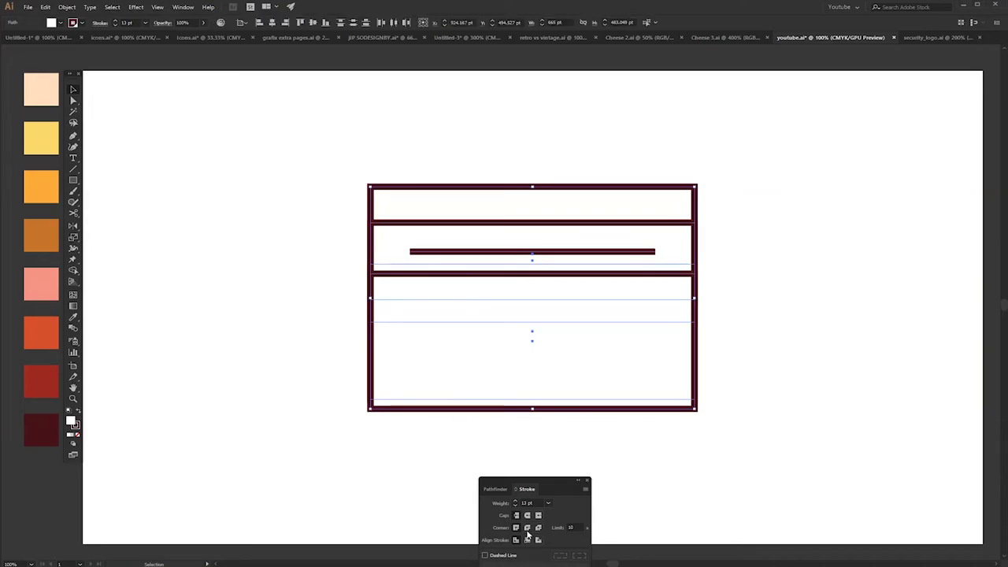
pyautogui.click(527, 516)
pyautogui.click(508, 460)
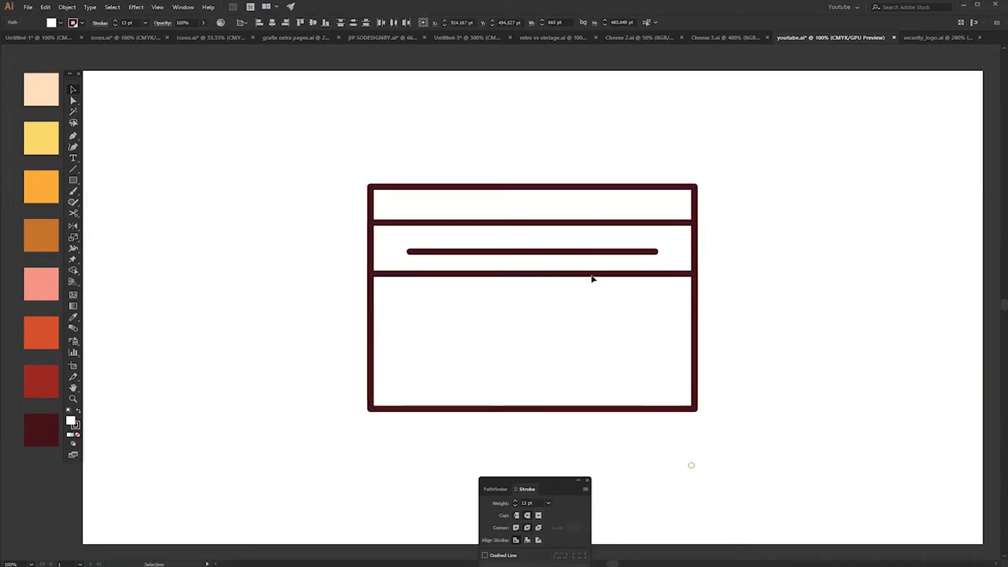
pyautogui.click(566, 253)
pyautogui.press('a')
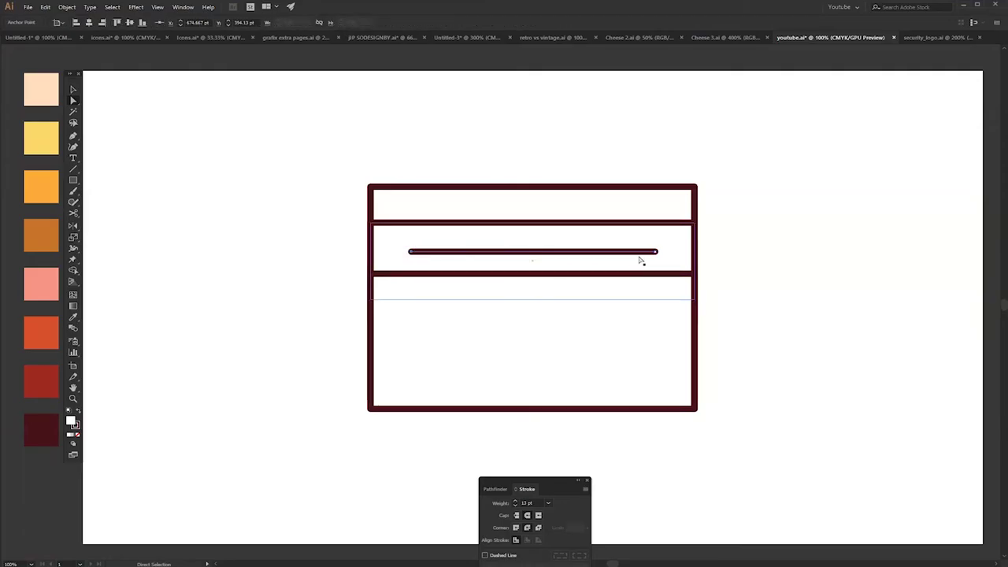
pyautogui.press('v')
pyautogui.click(774, 272)
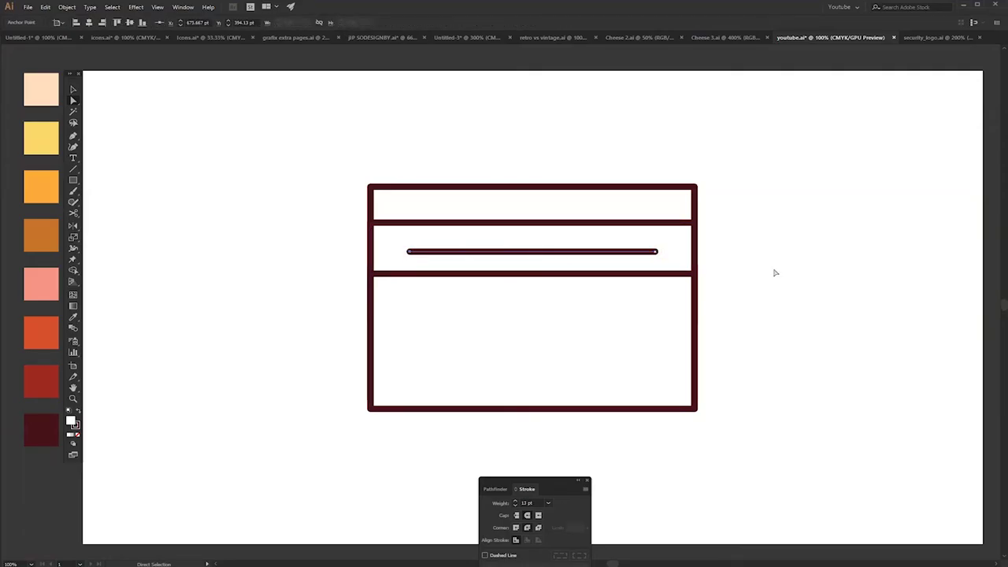
pyautogui.click(524, 253)
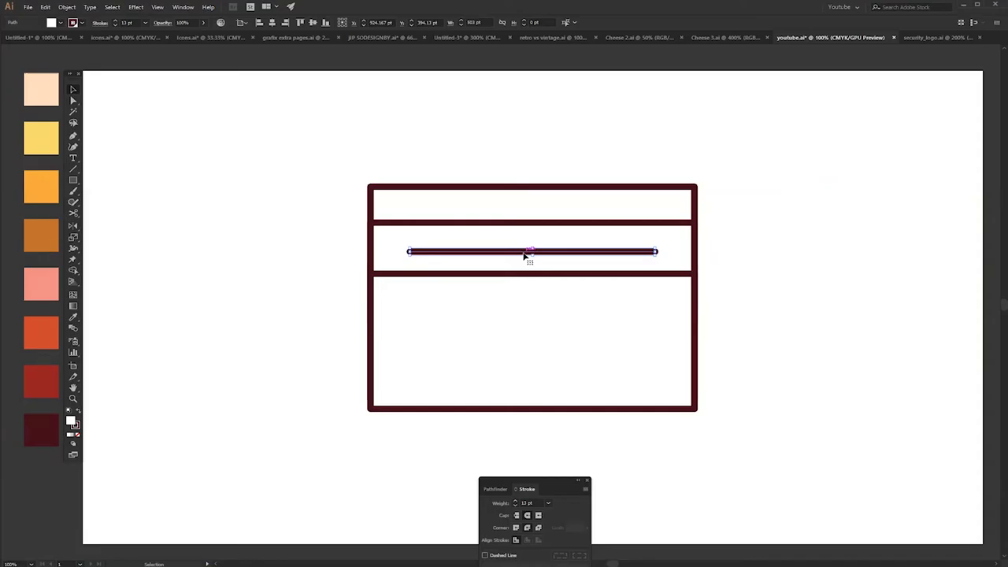
pyautogui.click(382, 166)
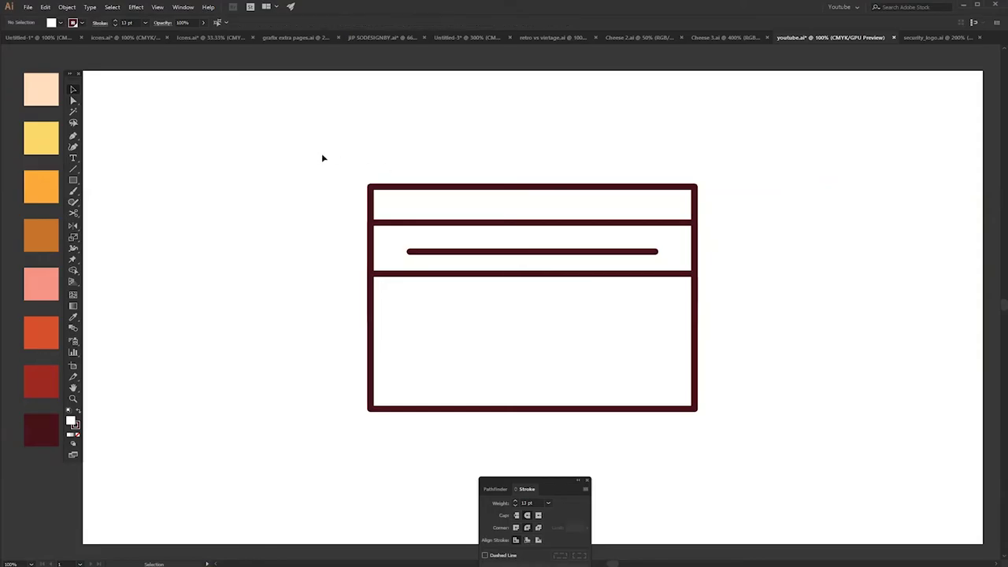
# Group all the shapes and apply a horizontal Arc warp with a -41% bend
pyautogui.moveTo(326, 160); pyautogui.dragTo(719, 446)
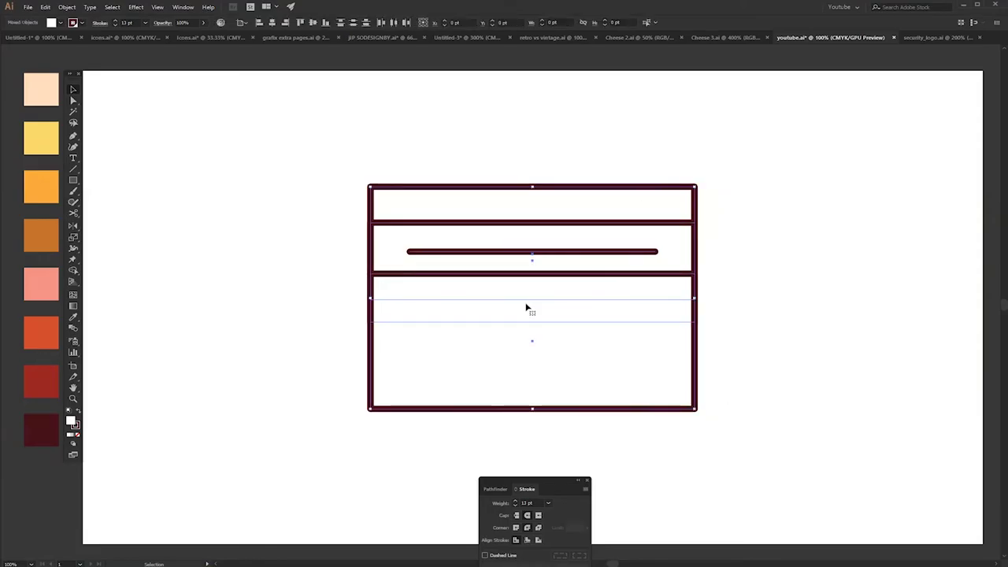
pyautogui.rightClick(526, 308)
pyautogui.click(544, 358)
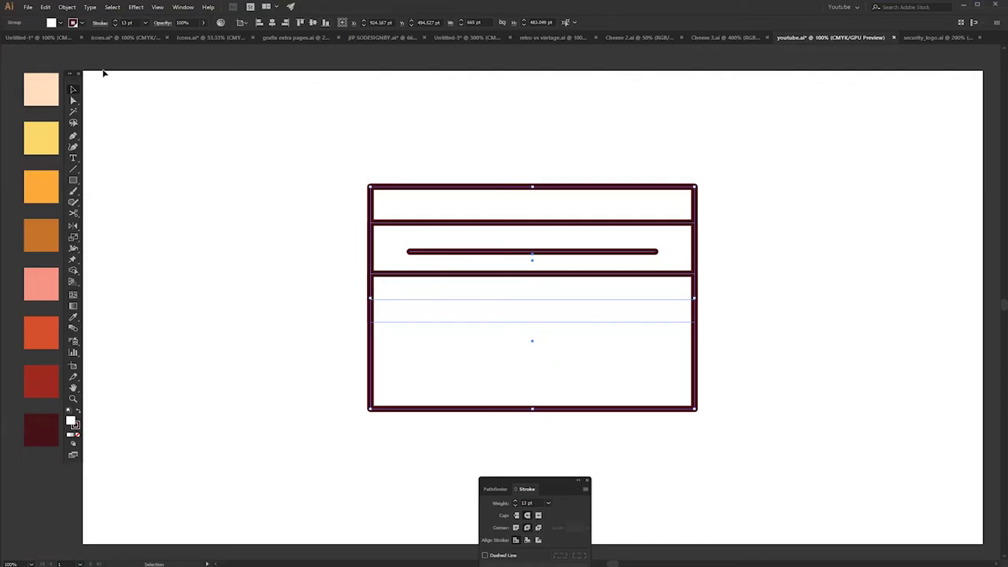
pyautogui.click(137, 8)
pyautogui.moveTo(167, 128)
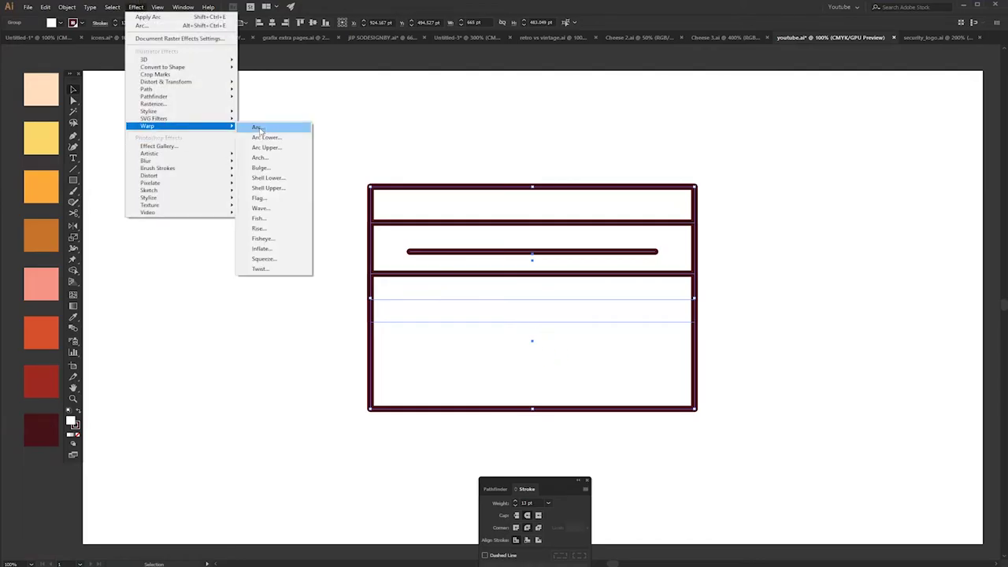
pyautogui.click(258, 128)
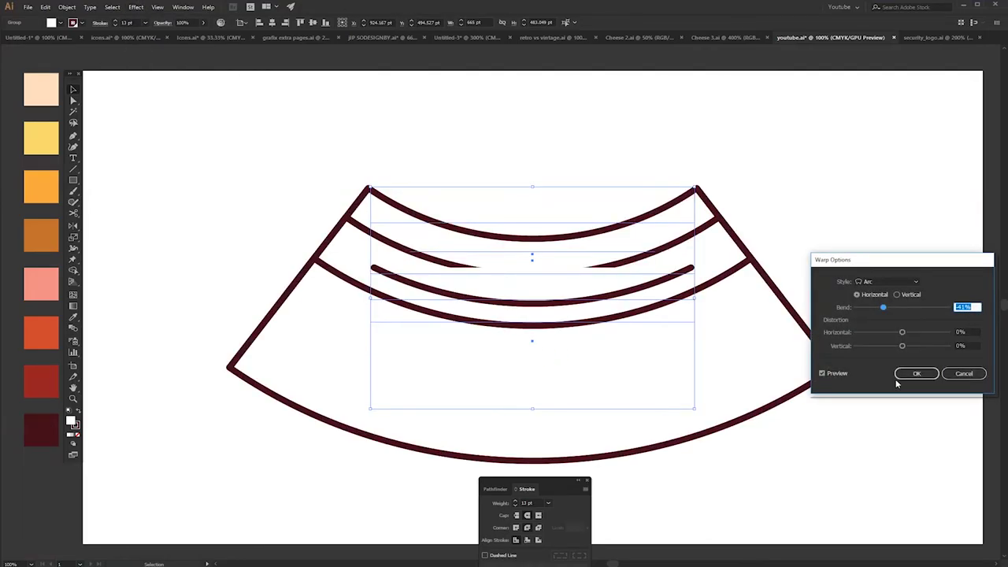
pyautogui.click(914, 374)
# Expand the appearance of the warped group and ungroup it
pyautogui.click(68, 8)
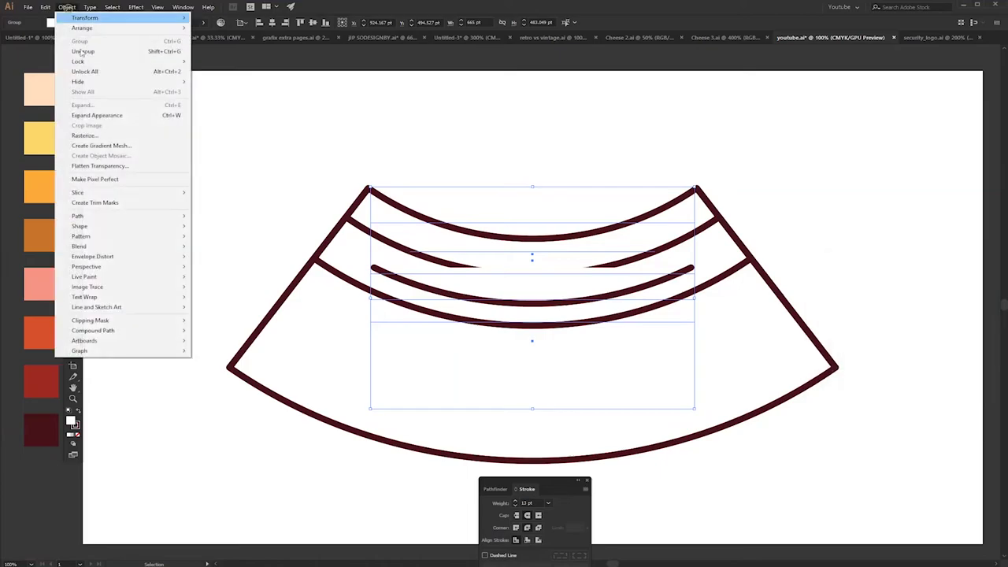
pyautogui.click(99, 112)
pyautogui.rightClick(522, 207)
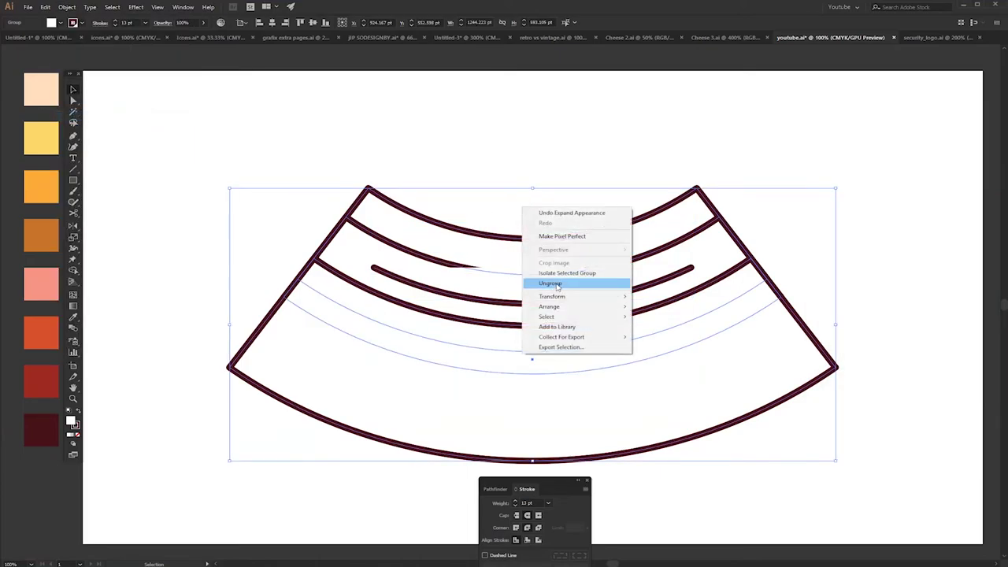
pyautogui.click(555, 283)
pyautogui.click(513, 200)
# Remove the white fill from the curved line inside the middle band
pyautogui.click(386, 273)
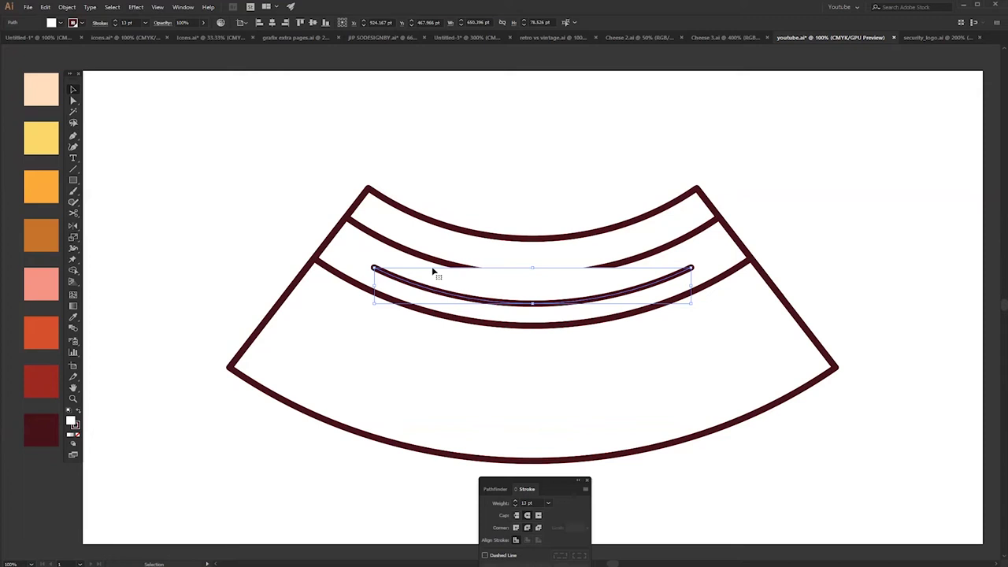
pyautogui.click(76, 435)
pyautogui.click(331, 157)
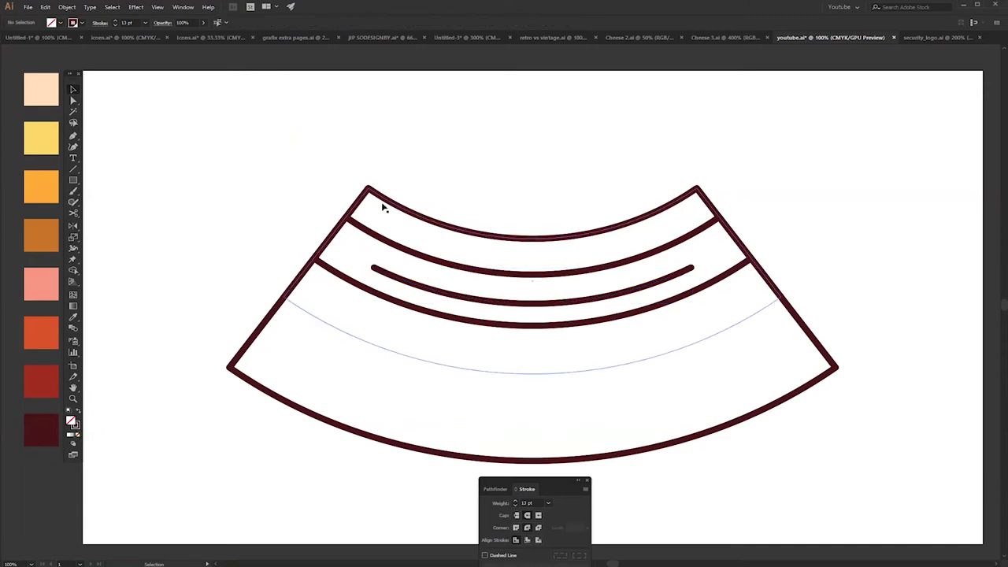
# Isolate the uppermost curved shape and round its two top corners to a radius of about 146 pt
pyautogui.click(399, 145)
pyautogui.doubleClick(385, 222)
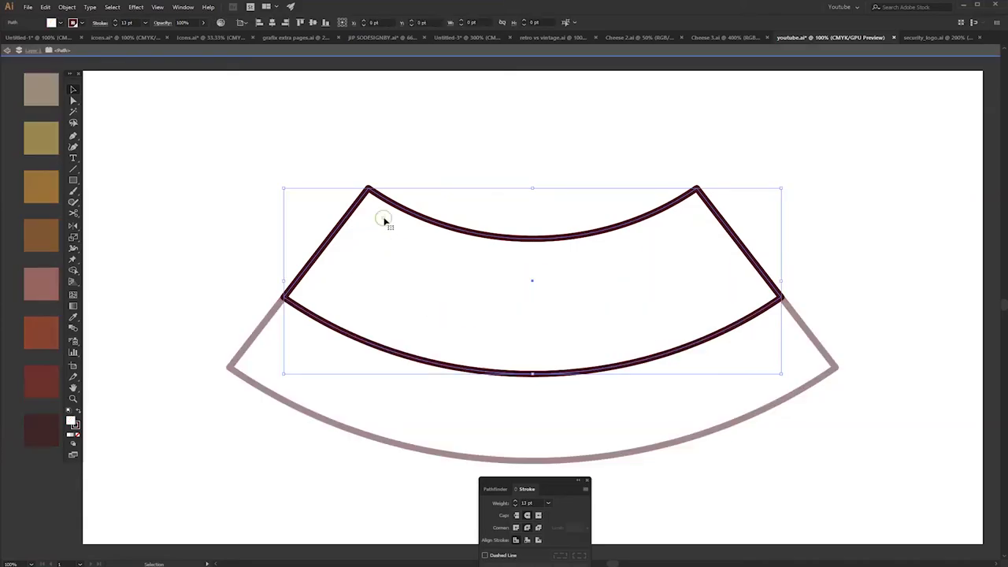
pyautogui.click(73, 100)
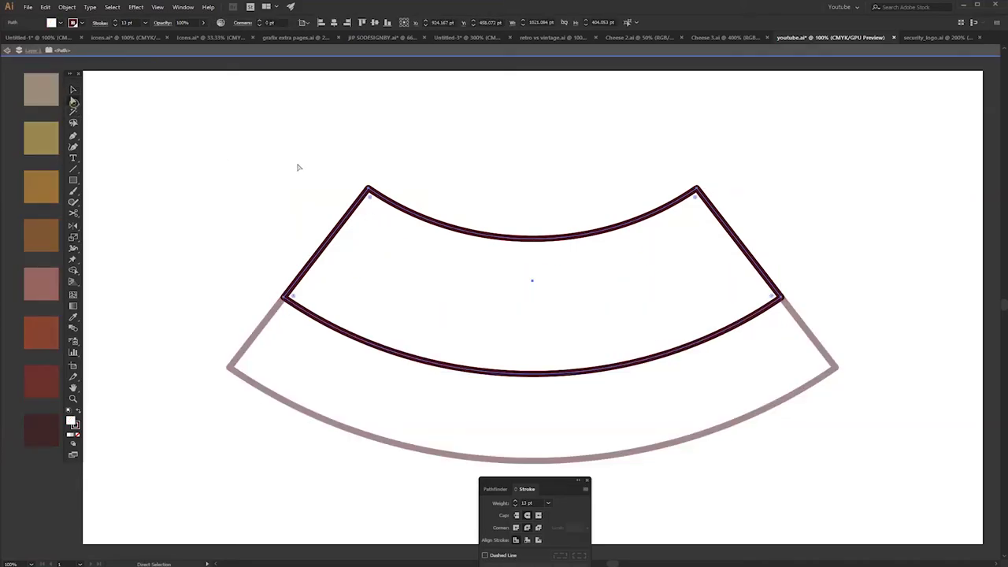
pyautogui.moveTo(243, 118); pyautogui.dragTo(468, 254)
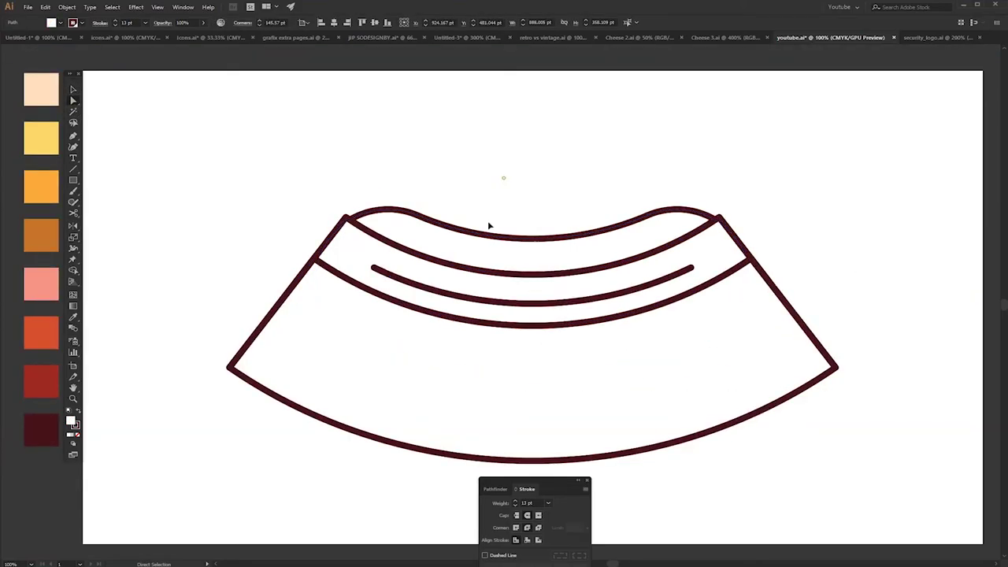
# Isolate the large front shape and round all four of its corners into a bun outline
pyautogui.click(421, 414)
pyautogui.doubleClick(421, 414)
pyautogui.moveTo(164, 192); pyautogui.dragTo(540, 338)
pyautogui.press('Escape')
pyautogui.click(830, 227)
# Isolate the middle band and round all four of its corners fully to form a sausage outline
pyautogui.press('v')
pyautogui.click(733, 243)
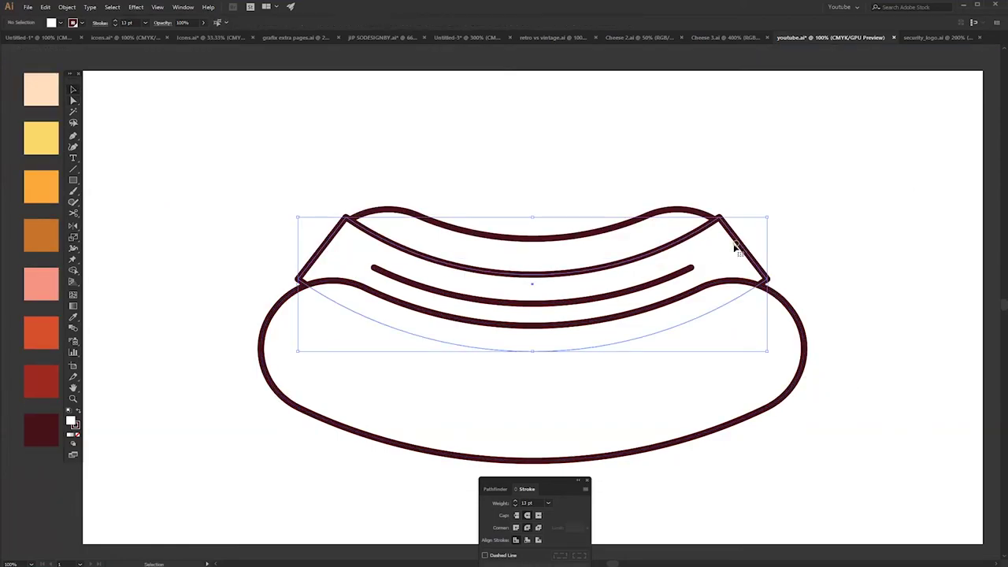
pyautogui.doubleClick(727, 260)
pyautogui.press('a')
pyautogui.moveTo(265, 163); pyautogui.dragTo(855, 387)
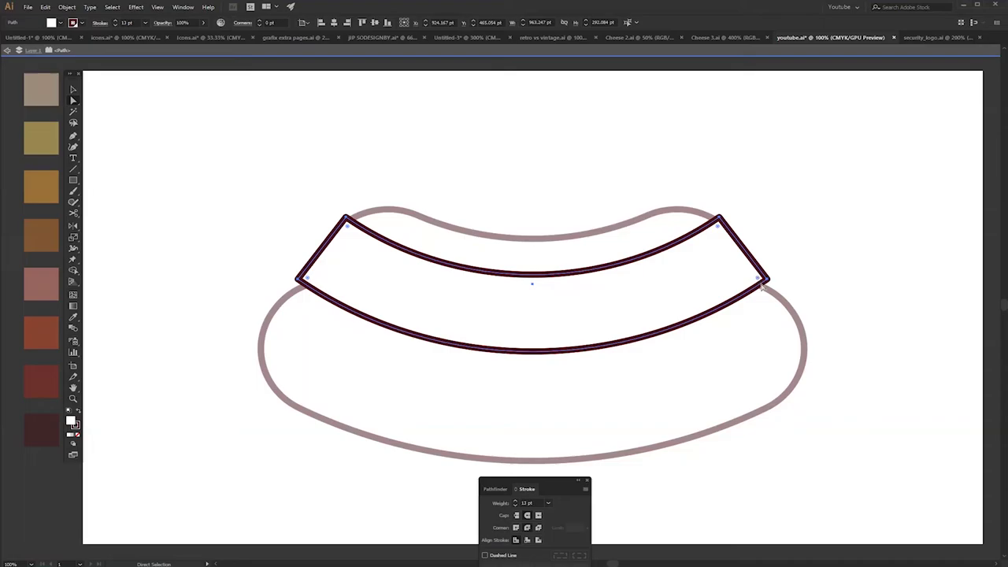
pyautogui.moveTo(756, 278); pyautogui.dragTo(554, 273)
# Enlarge the rounded sausage shape from its centre so both ends extend beyond the bun, and leave isolation
pyautogui.press('v')
pyautogui.moveTo(751, 294); pyautogui.dragTo(839, 291)
pyautogui.press('Escape')
pyautogui.click(893, 274)
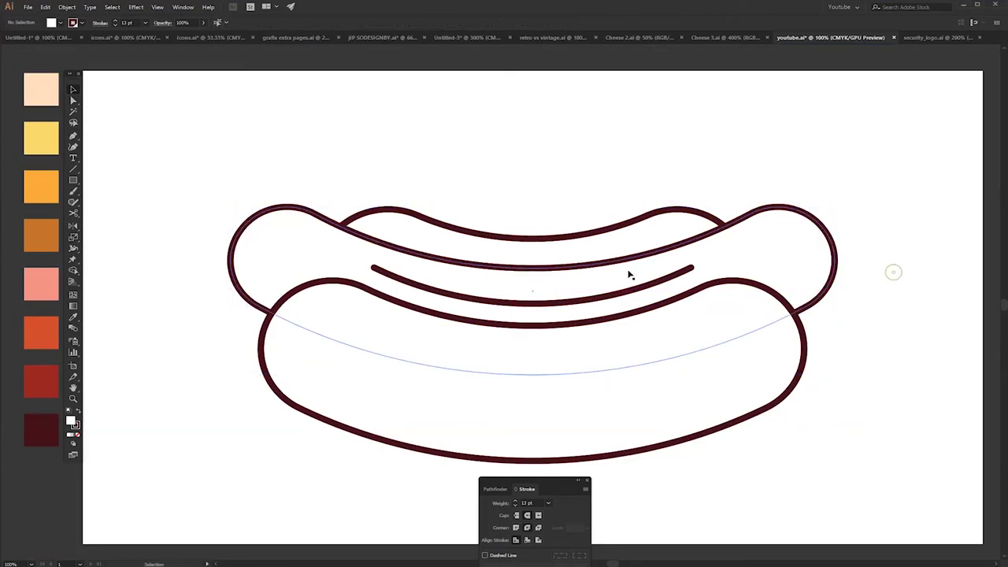
# Add a previewed Zig Zag distortion with smooth points to the curved line inside the sausage
pyautogui.click(601, 300)
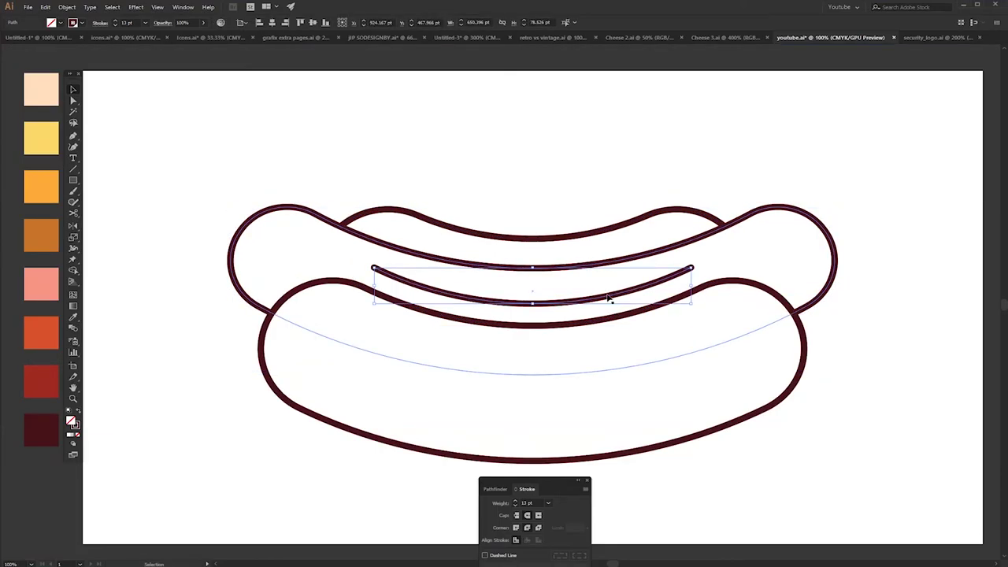
pyautogui.click(136, 8)
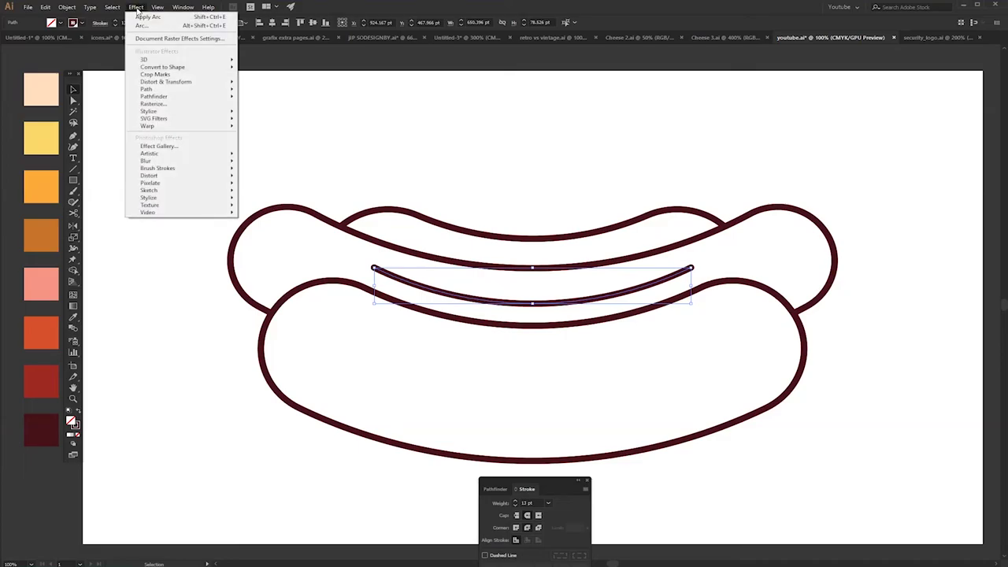
pyautogui.moveTo(188, 83)
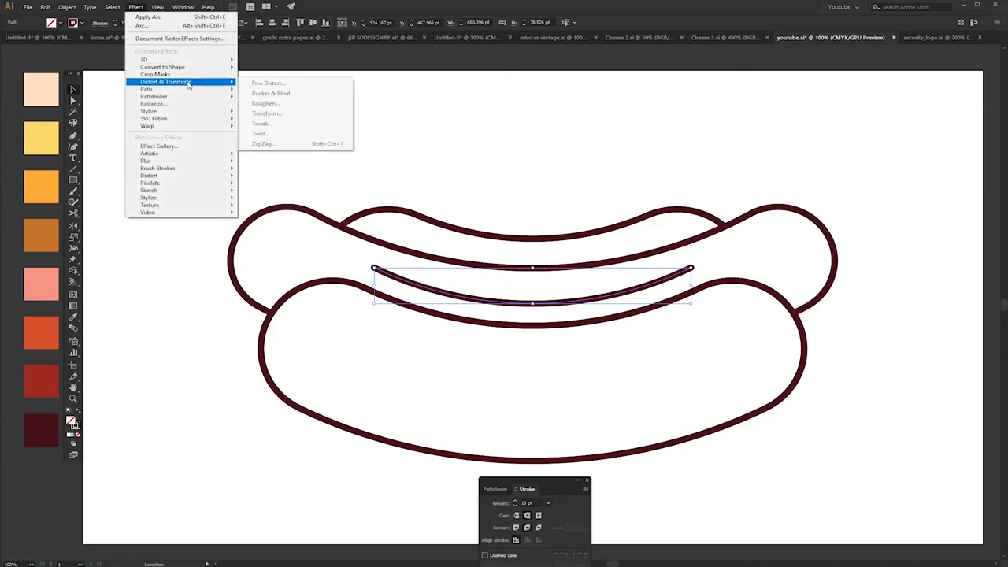
pyautogui.click(286, 145)
pyautogui.click(814, 544)
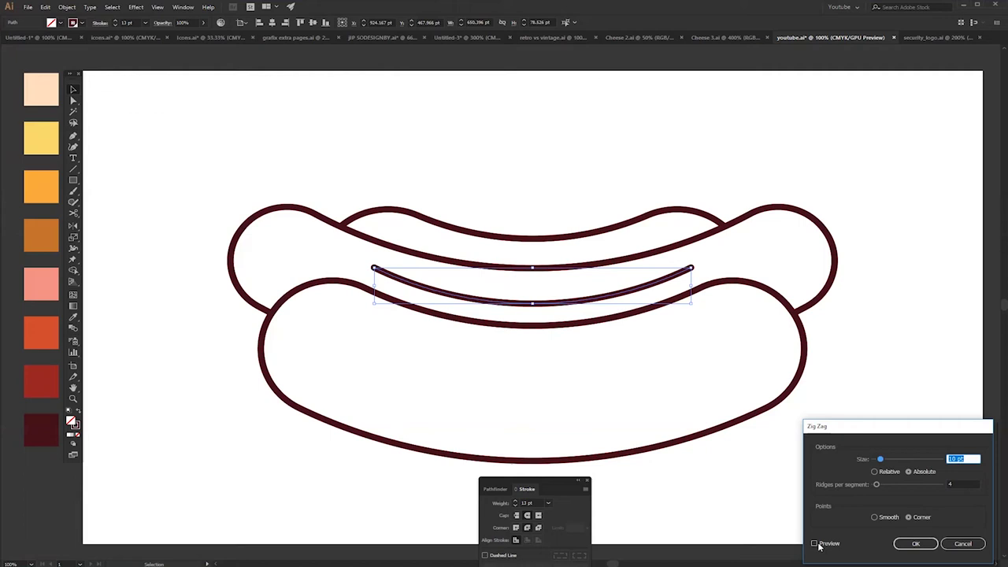
pyautogui.click(880, 518)
# Set the Zig Zag effect to 9 ridges per segment and an absolute size of 11 pt, and apply it
pyautogui.click(954, 484)
pyautogui.press('Up')
pyautogui.press('Up')
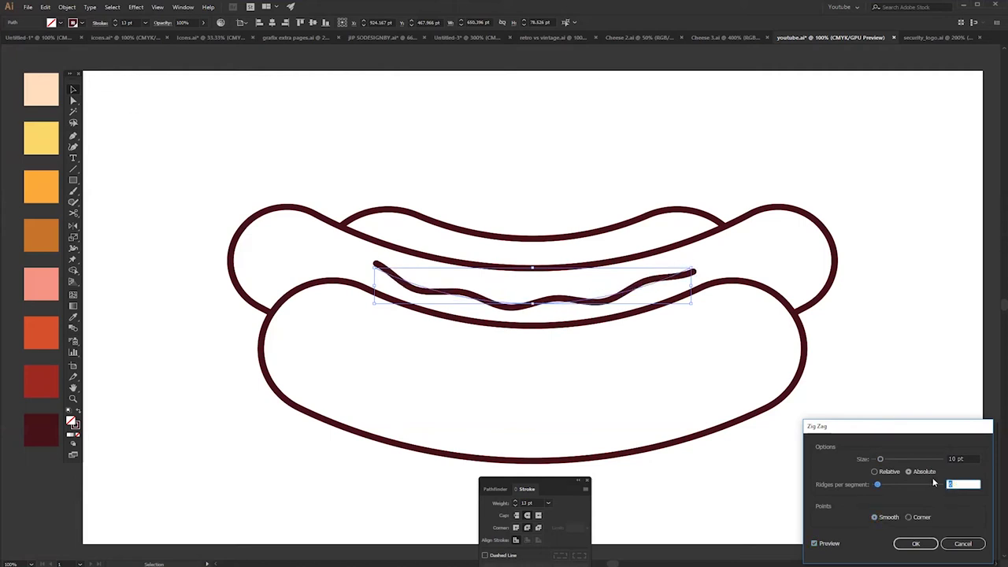
pyautogui.press('Up')
pyautogui.press('Up')
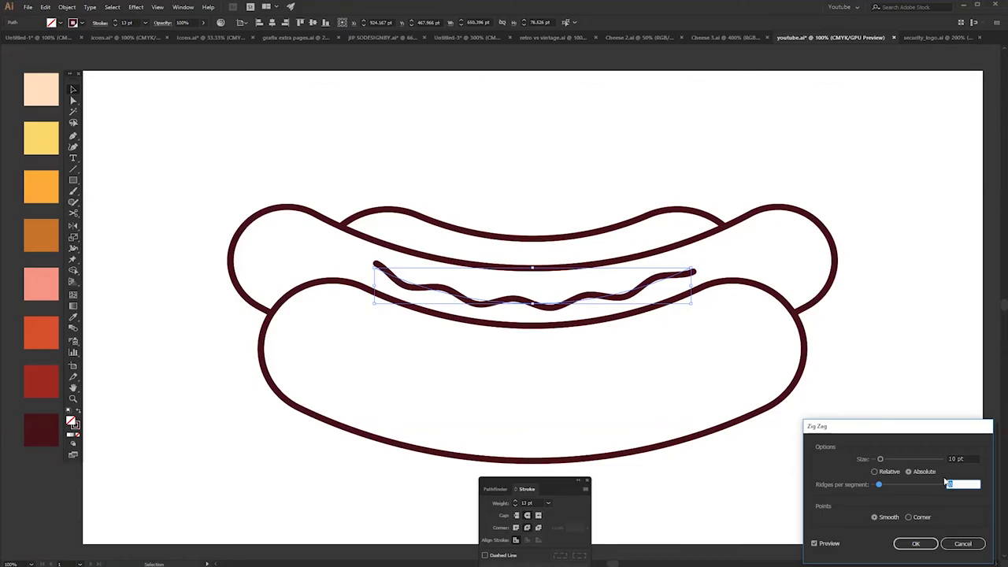
pyautogui.press('Up')
pyautogui.hotkey('shift', 'Tab')
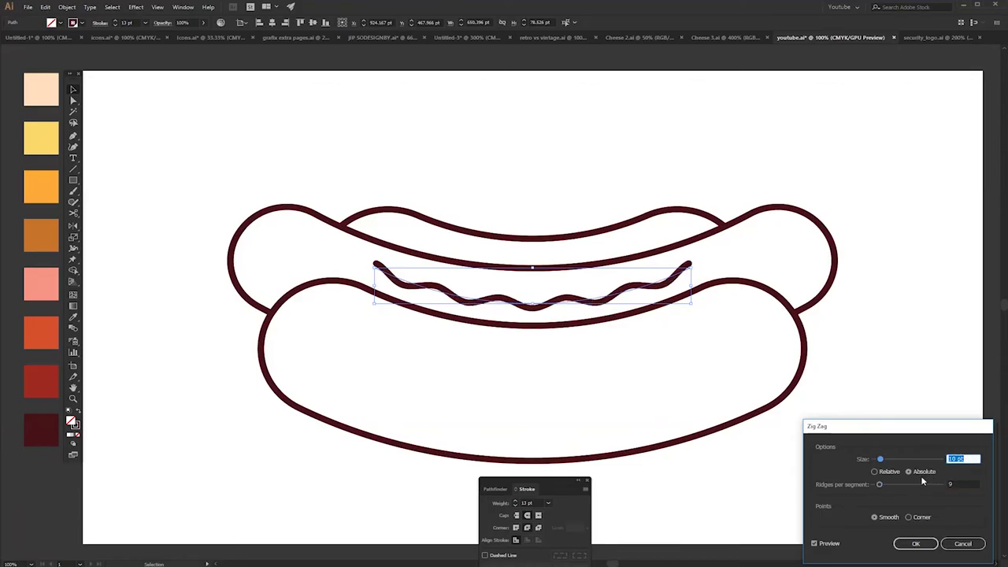
pyautogui.press('Up')
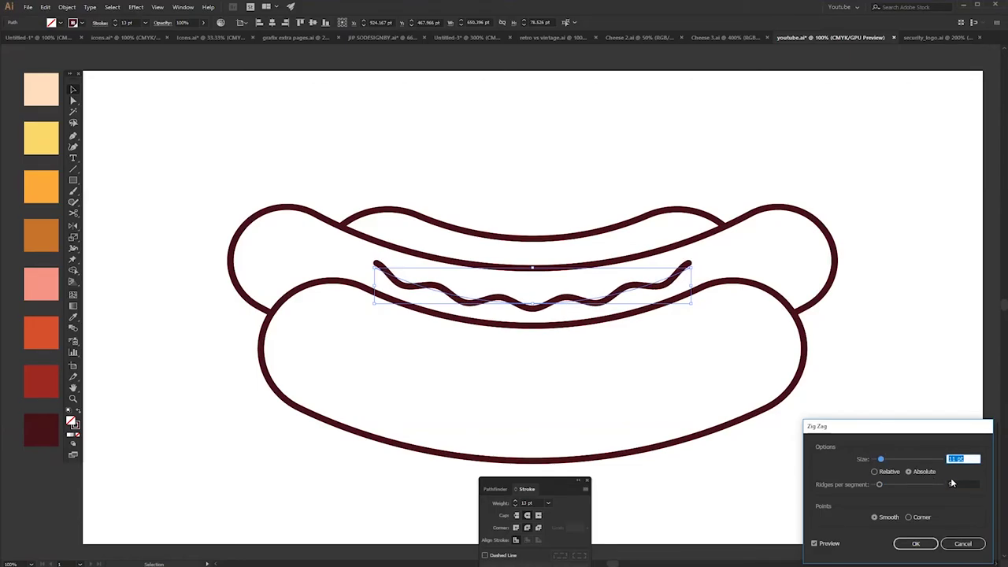
pyautogui.click(916, 544)
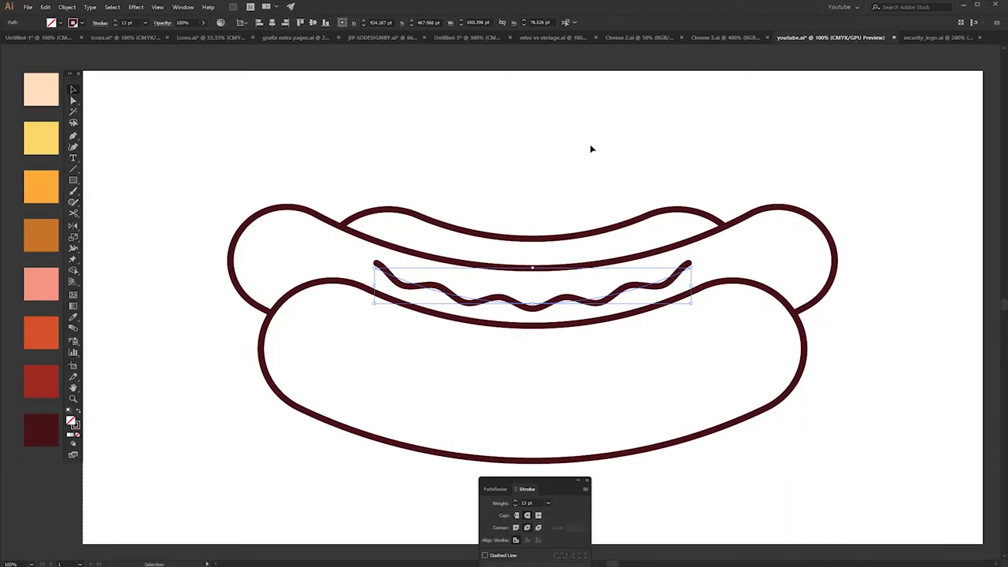
# Expand the appearance of all the artwork and expand its fills and strokes into shapes
pyautogui.hotkey('ctrl', 'a')
pyautogui.click(67, 7)
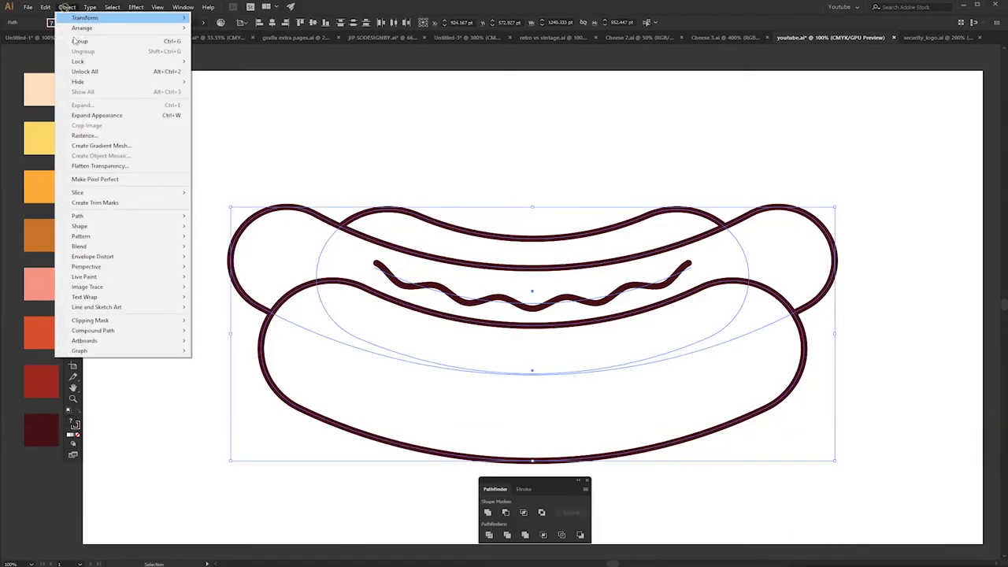
pyautogui.click(99, 114)
pyautogui.click(67, 7)
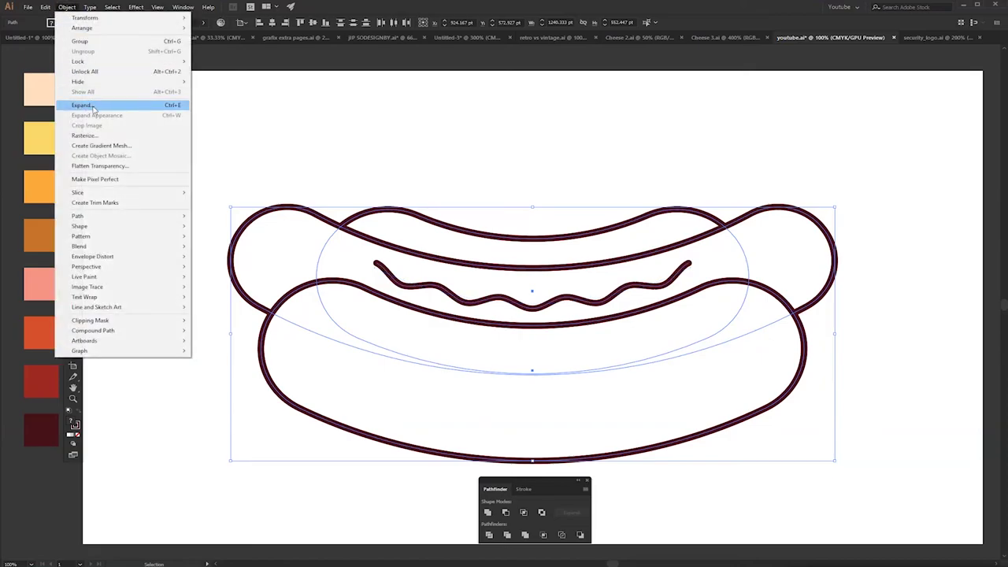
pyautogui.click(92, 105)
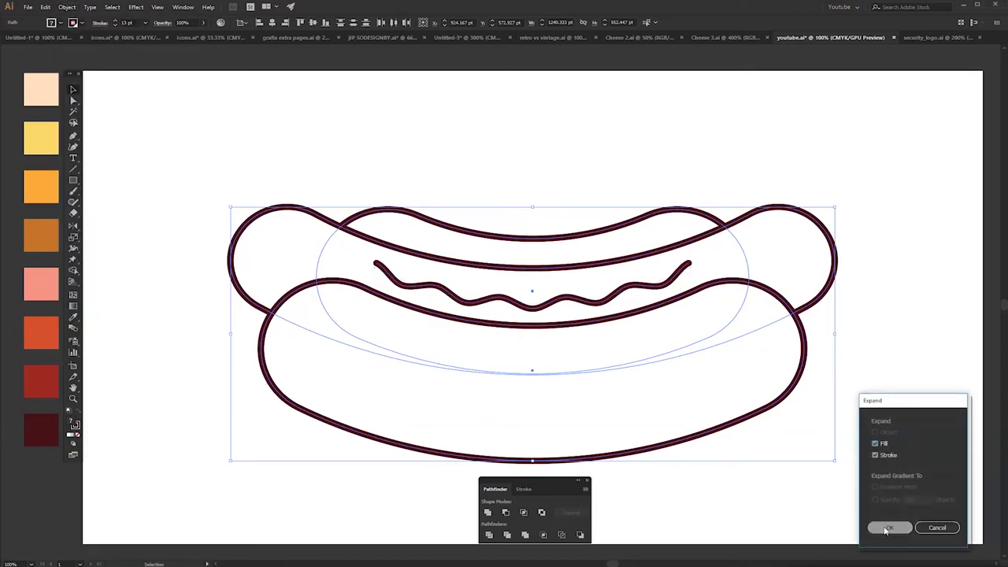
pyautogui.click(890, 529)
# Ungroup the expanded artwork and deselect it
pyautogui.rightClick(668, 285)
pyautogui.click(705, 341)
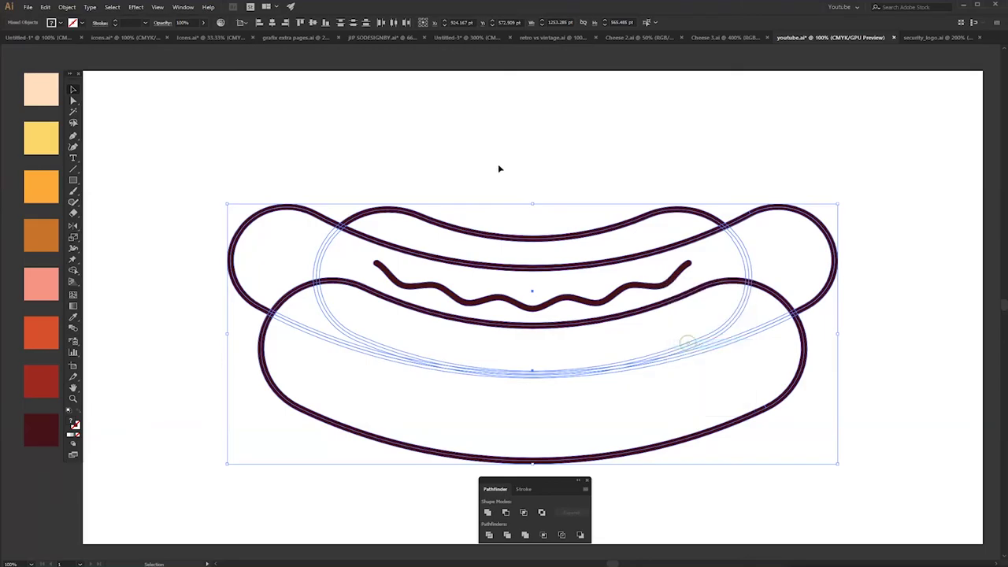
pyautogui.click(498, 164)
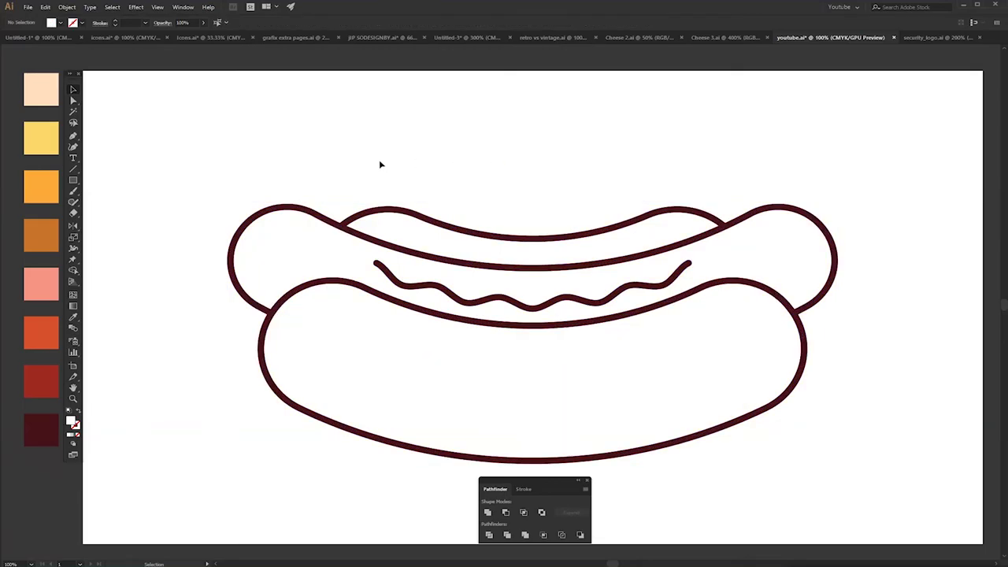
# Apply the Pathfinder Trim separately to the back bun, the sausage and the front bun
pyautogui.click(404, 215)
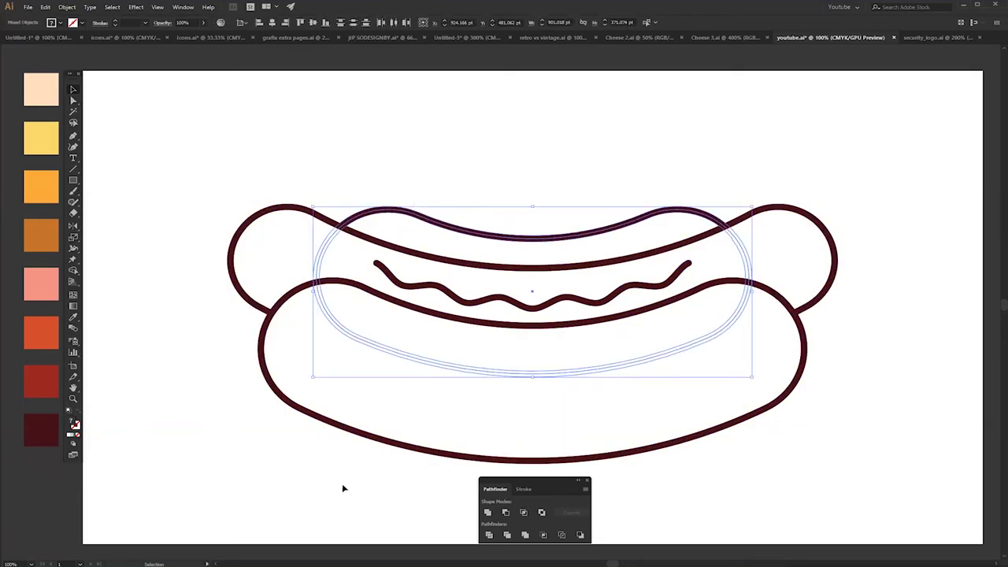
pyautogui.click(255, 222)
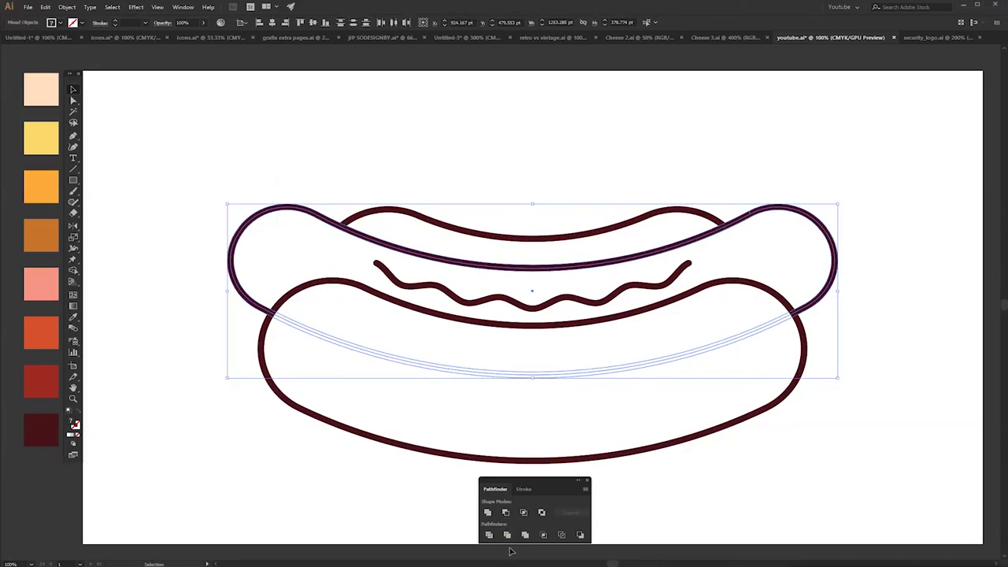
pyautogui.moveTo(200, 375); pyautogui.dragTo(395, 464)
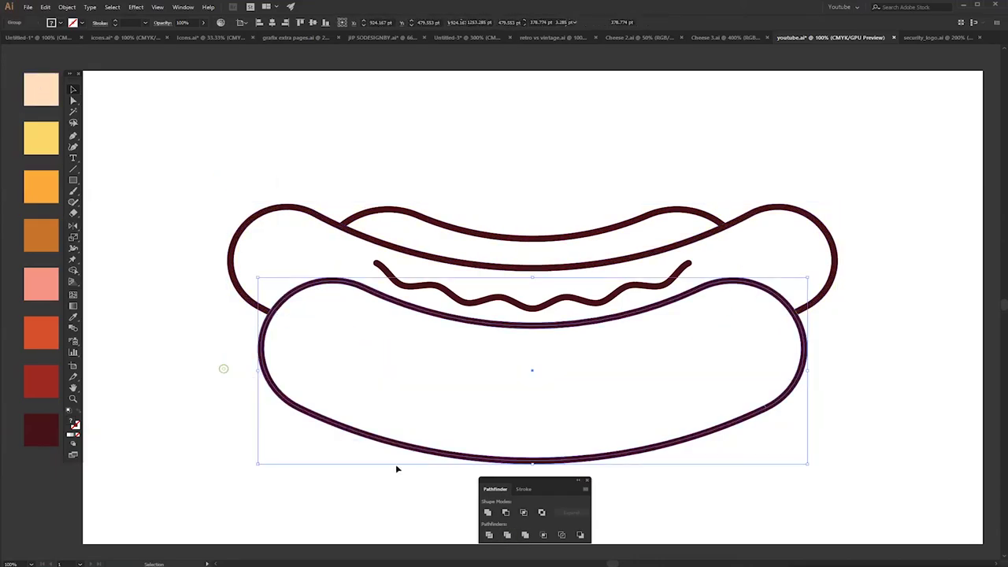
pyautogui.click(507, 536)
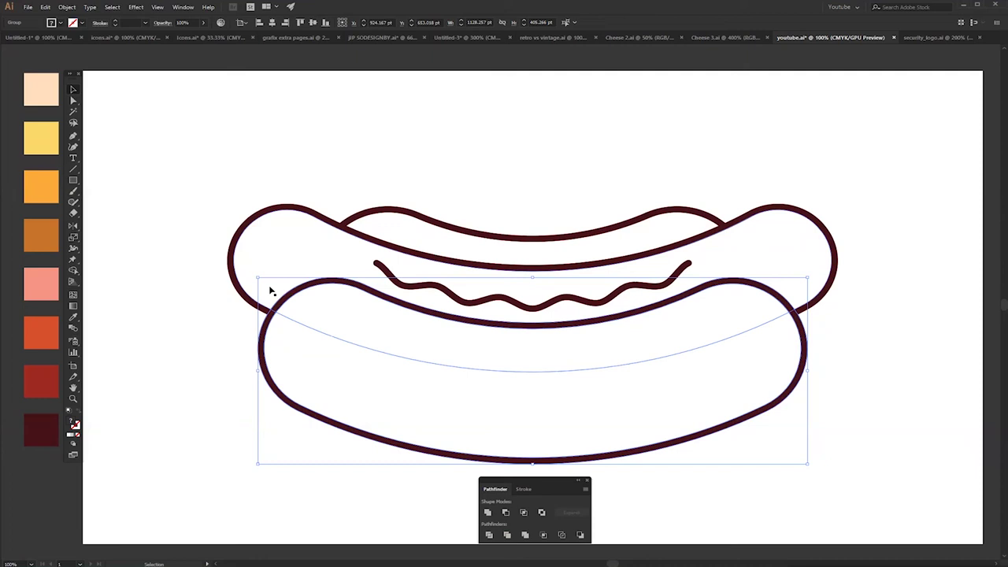
pyautogui.click(732, 173)
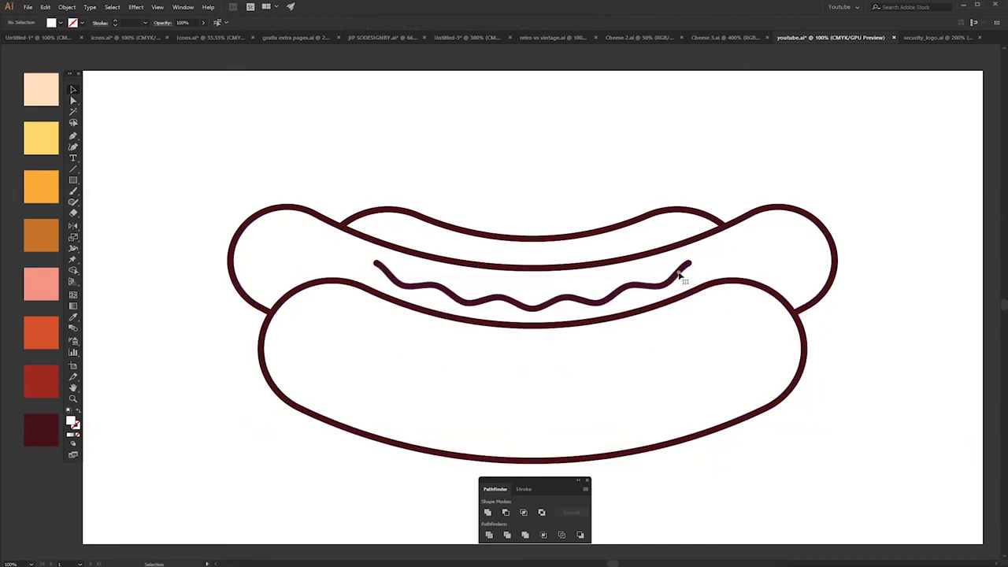
pyautogui.click(679, 272)
pyautogui.click(410, 151)
# Fill the front bun and the back bun with the orange palette colour
pyautogui.press('a')
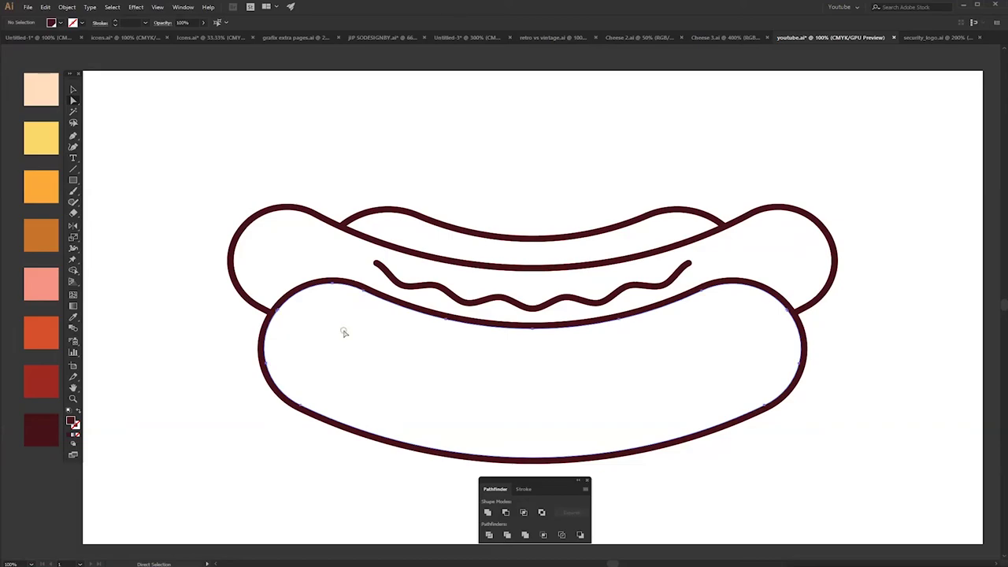
pyautogui.click(343, 332)
pyautogui.click(40, 187)
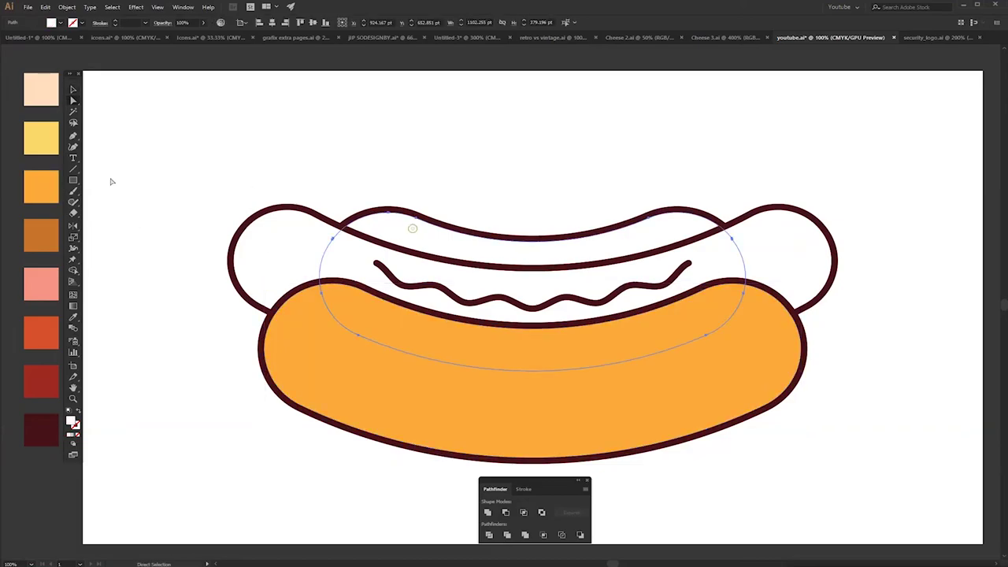
pyautogui.press('i')
pyautogui.click(319, 296)
# Fill the sausage with the red-orange palette colour sampled with the Eyedropper
pyautogui.press('a')
pyautogui.click(283, 252)
pyautogui.press('i')
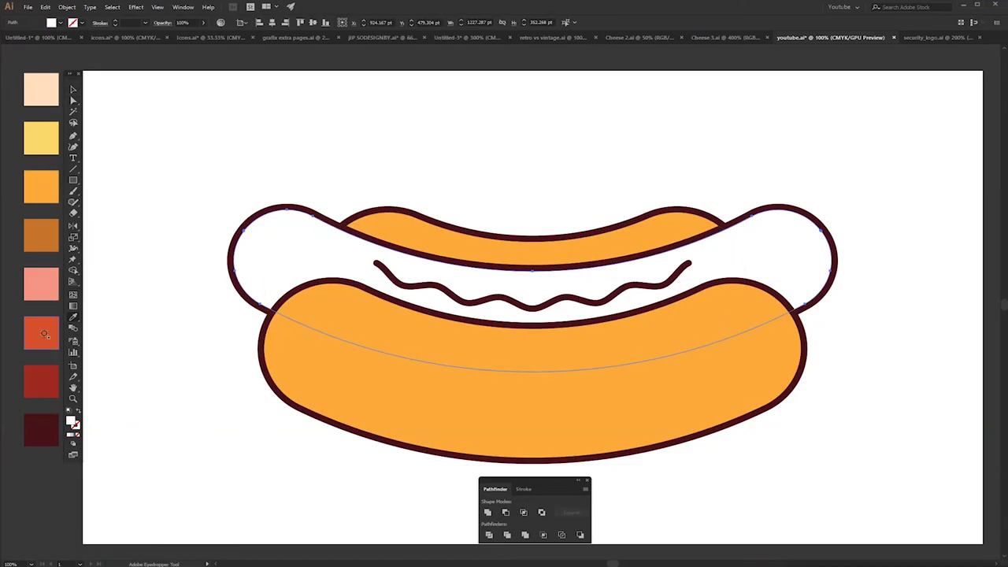
pyautogui.click(45, 334)
pyautogui.press('v')
pyautogui.click(171, 292)
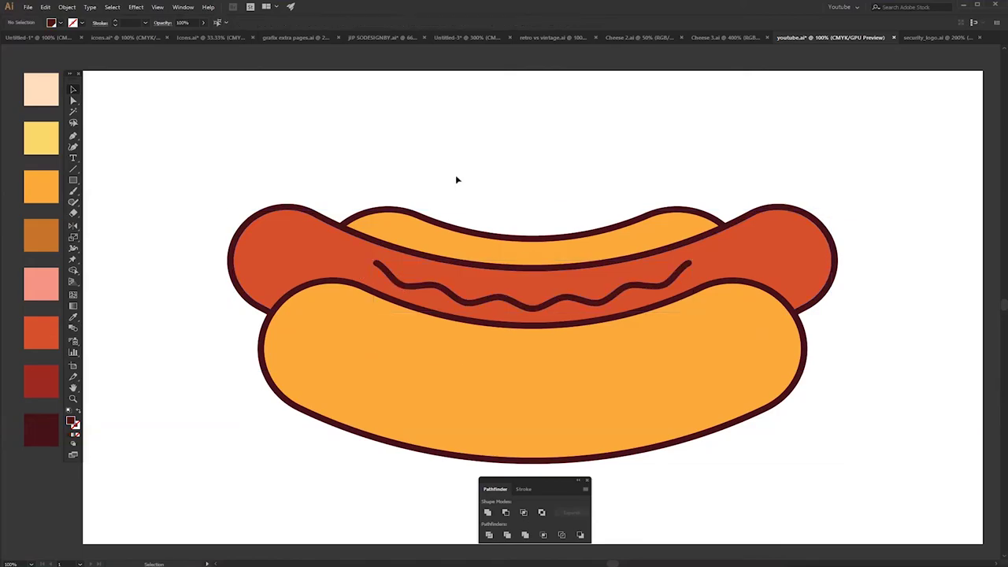
# Fill the wavy mustard line with light yellow and give it a dark maroon outline from a 13 pt offset path
pyautogui.click(372, 264)
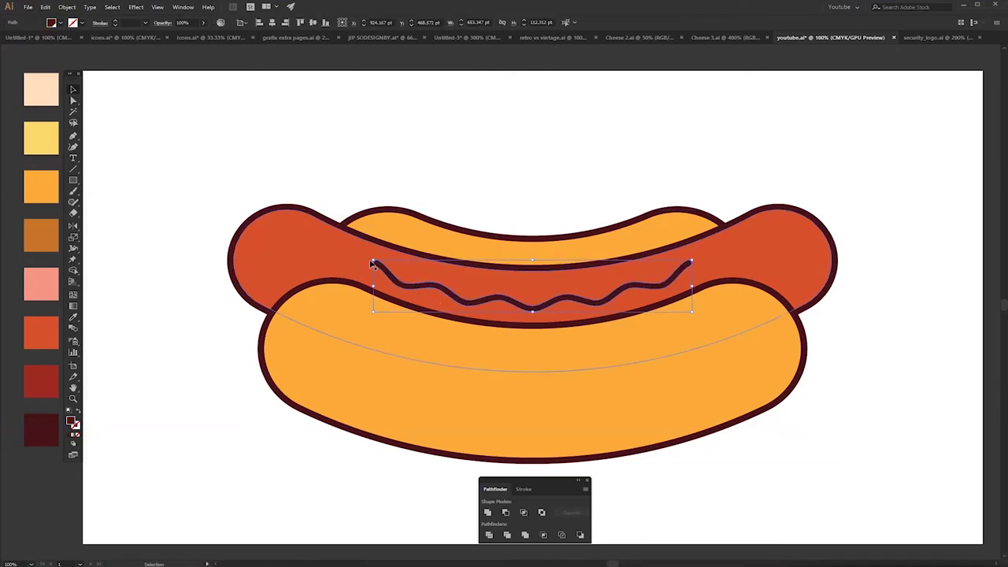
pyautogui.click(41, 138)
pyautogui.click(71, 8)
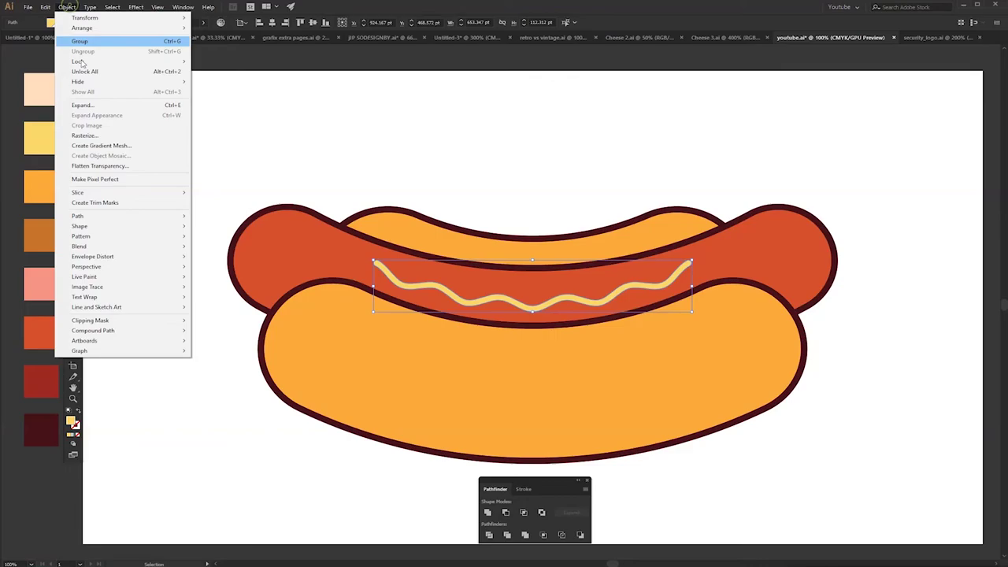
pyautogui.moveTo(116, 218)
pyautogui.click(218, 250)
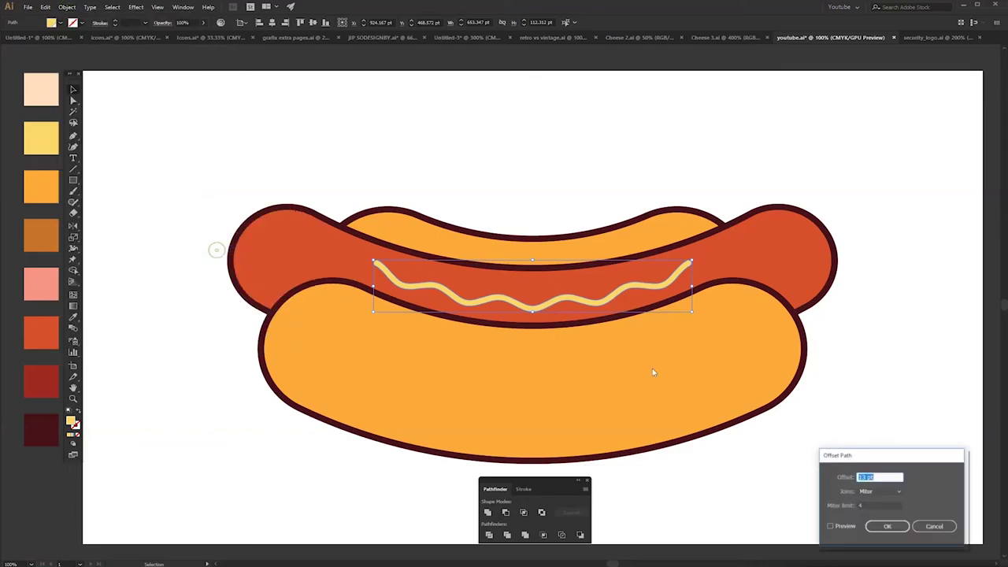
pyautogui.click(842, 530)
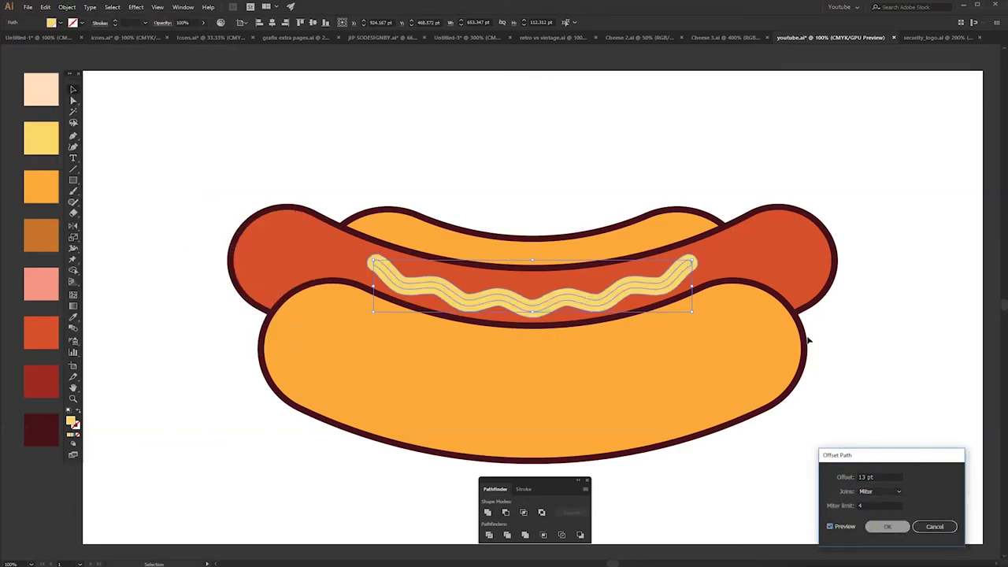
pyautogui.click(888, 526)
pyautogui.click(743, 179)
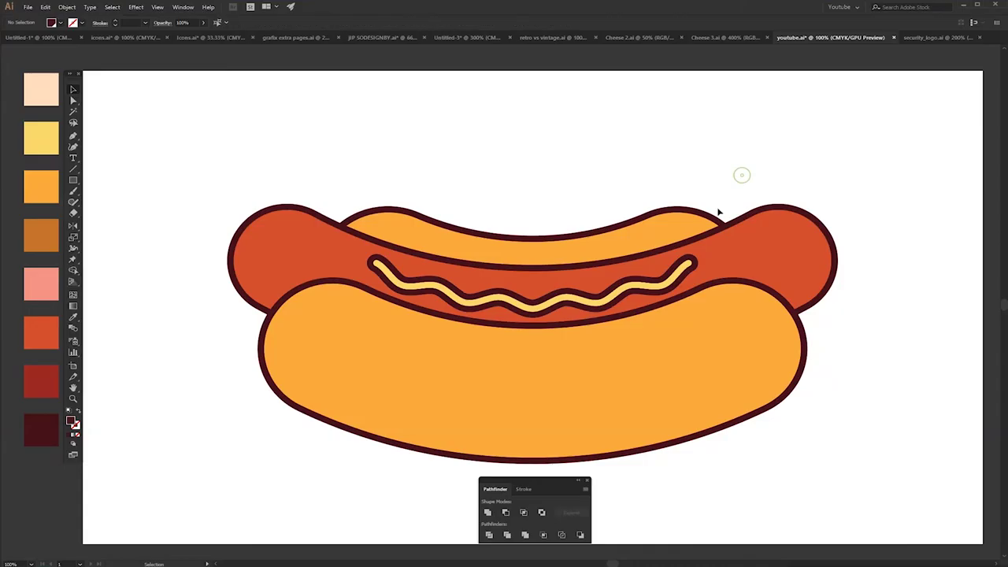
# Move the mustard line and its outline slightly up on the sausage
pyautogui.click(646, 286)
pyautogui.moveTo(648, 286); pyautogui.dragTo(654, 283)
pyautogui.click(689, 190)
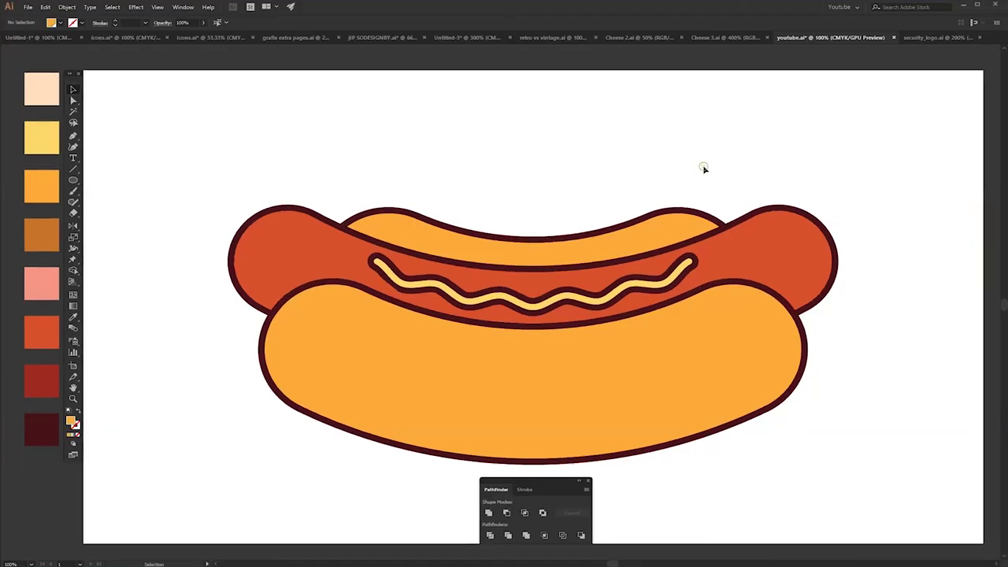
# Ungroup the back bun, the sausage and the front bun from their dark outlines
pyautogui.click(672, 225)
pyautogui.rightClick(673, 230)
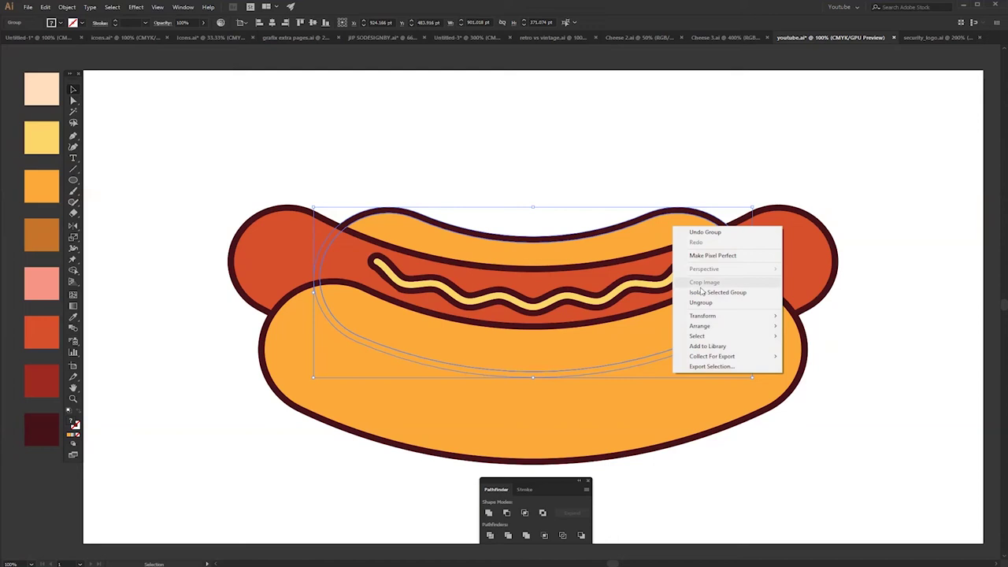
pyautogui.click(701, 303)
pyautogui.click(783, 234)
pyautogui.rightClick(783, 234)
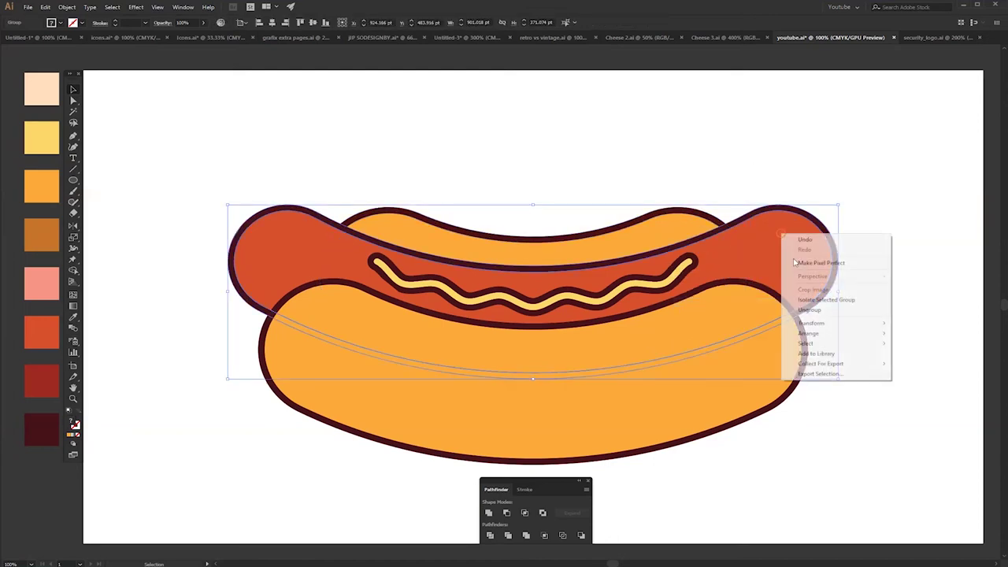
pyautogui.click(809, 309)
pyautogui.click(756, 354)
pyautogui.rightClick(756, 354)
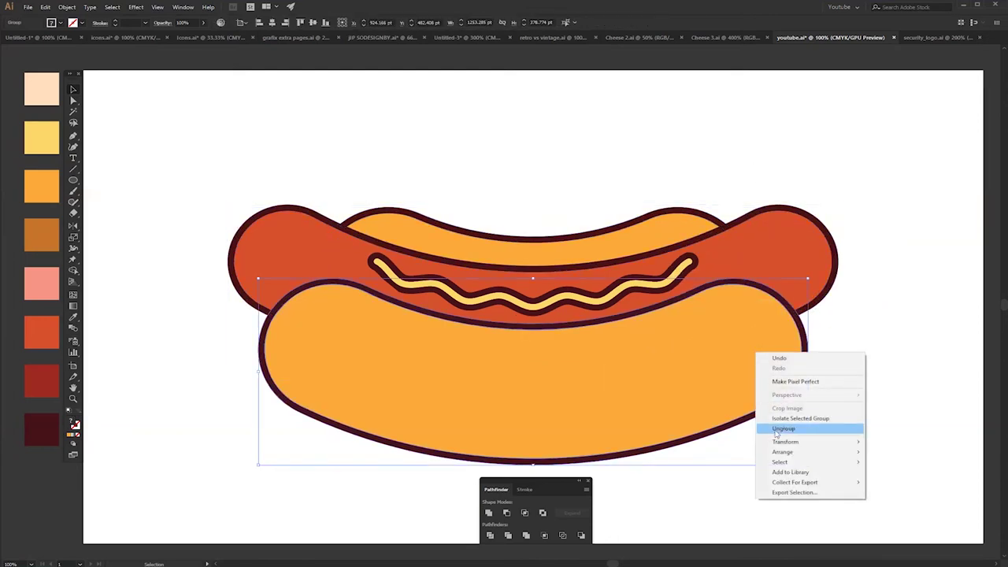
pyautogui.click(780, 429)
pyautogui.click(689, 450)
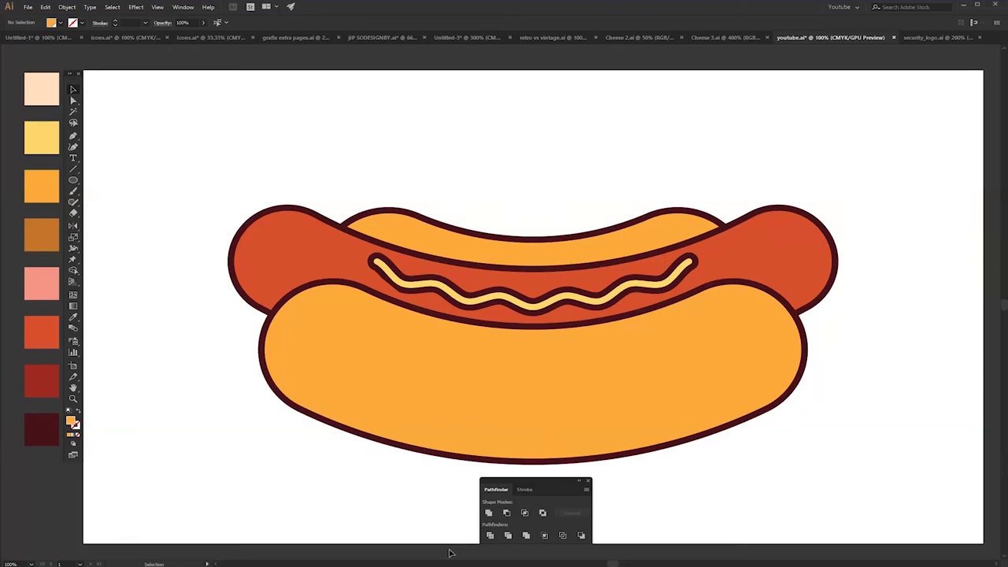
# Create an inset copy of the front bun's orange shape with Offset Path at -12 pt
pyautogui.click(341, 310)
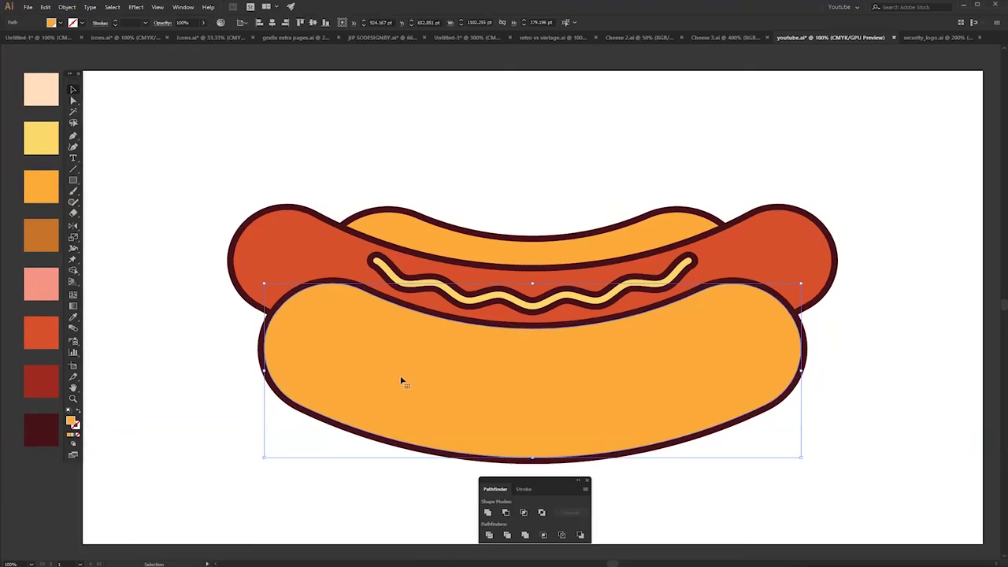
pyautogui.click(66, 8)
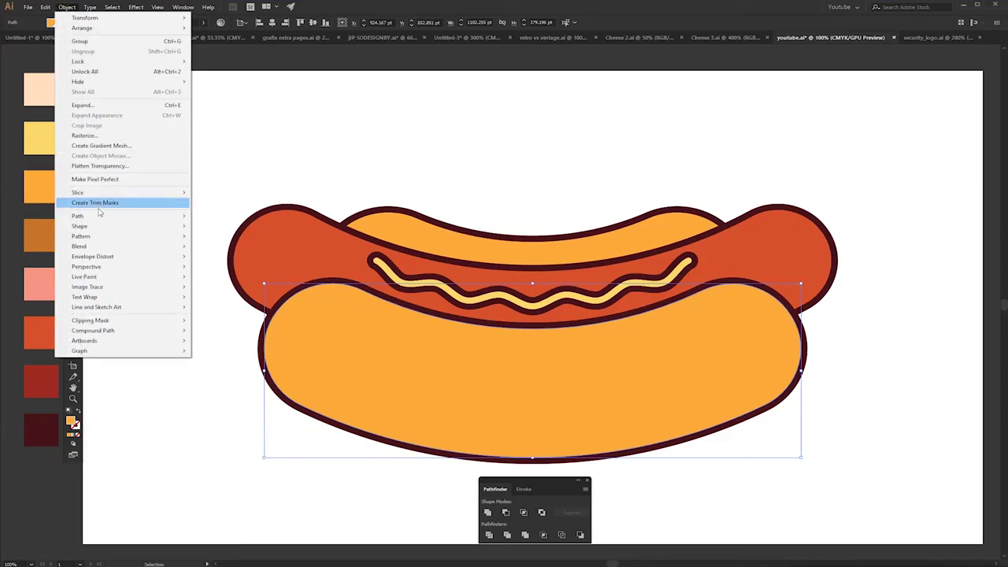
pyautogui.moveTo(126, 215)
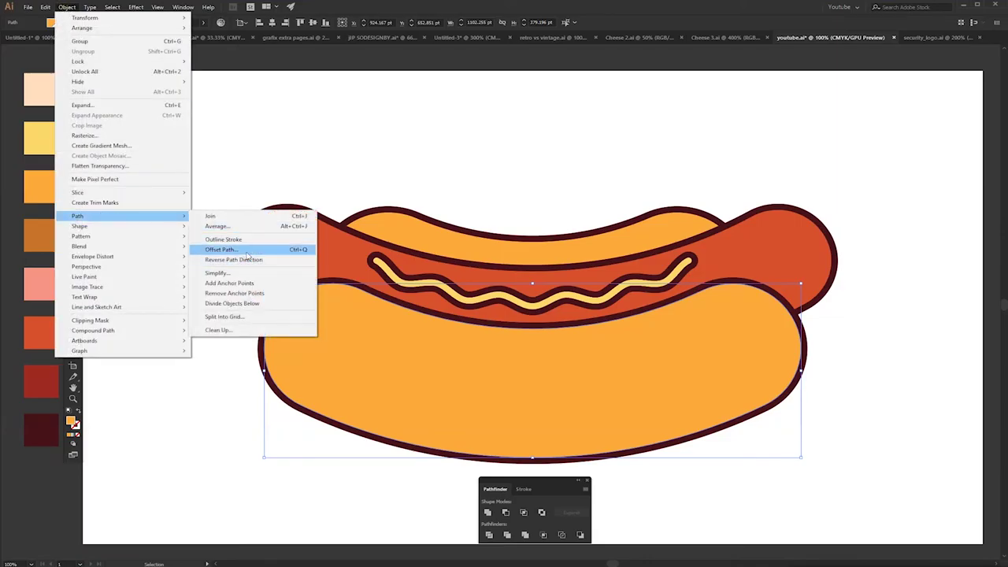
pyautogui.click(236, 250)
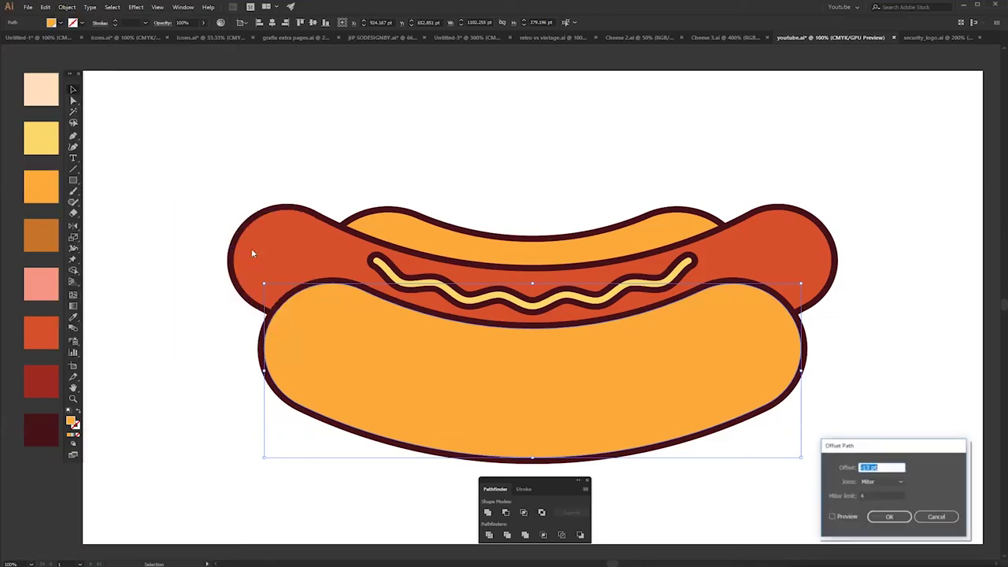
pyautogui.click(832, 516)
pyautogui.press('Down')
pyautogui.press('Down')
pyautogui.press('Down')
pyautogui.press('Down')
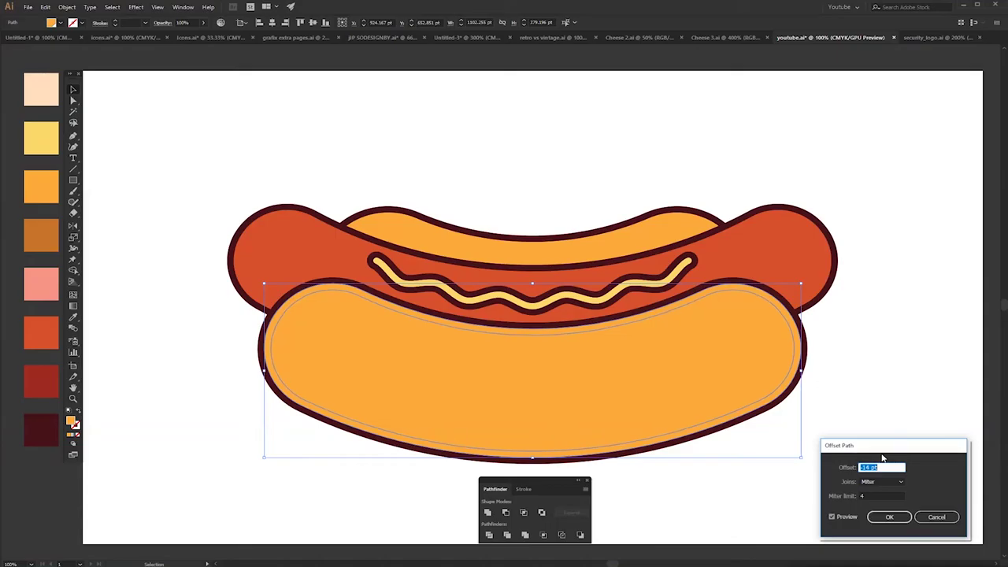
pyautogui.click(890, 517)
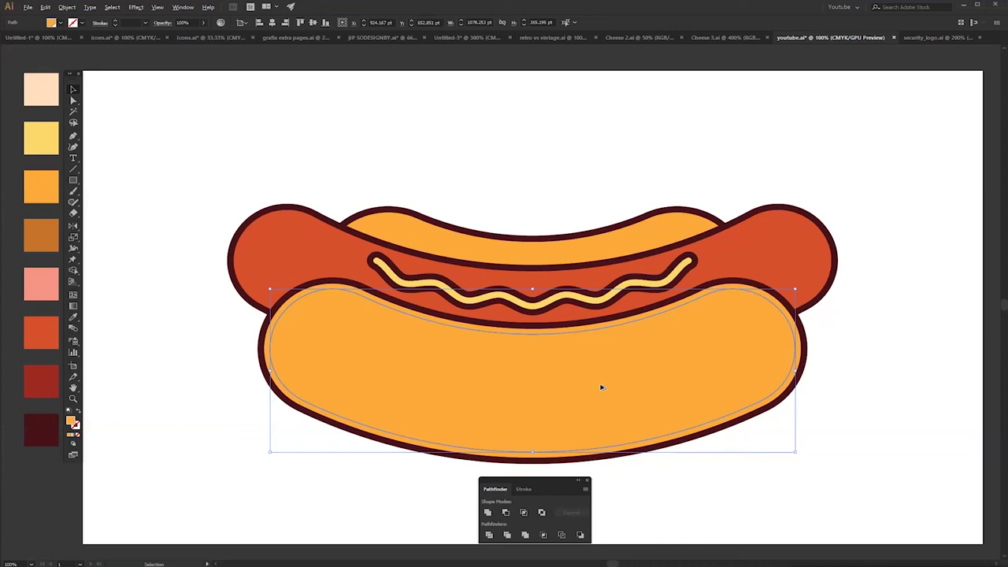
# Duplicate the bun inset about 100 pt upward and fill the original inset with the brown palette colour
pyautogui.moveTo(601, 386); pyautogui.dragTo(594, 338)
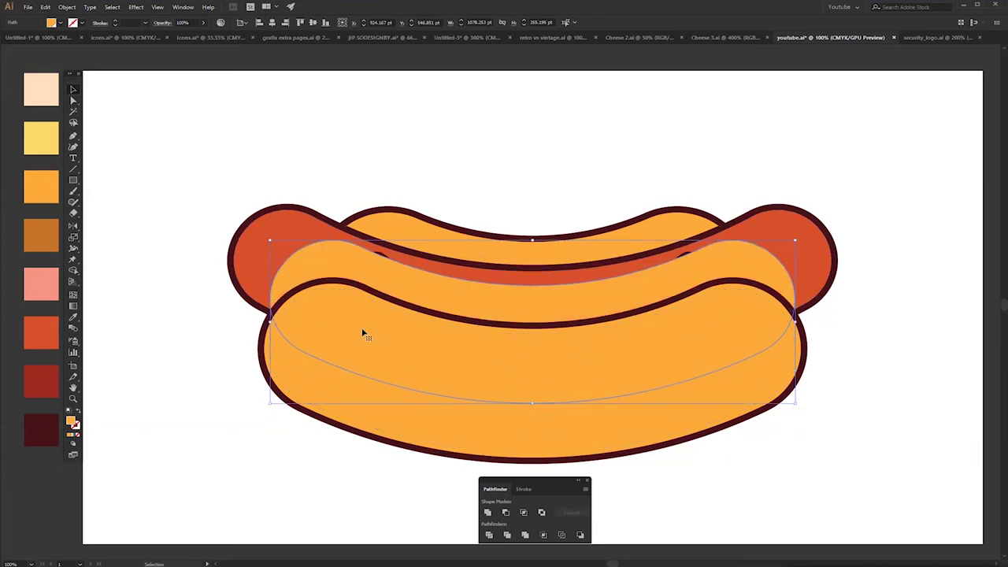
pyautogui.click(349, 394)
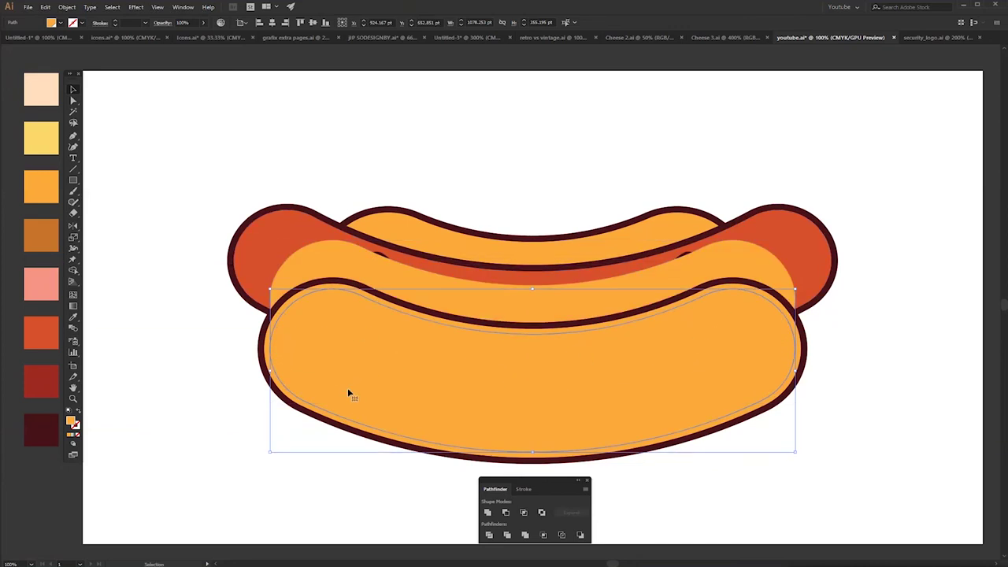
pyautogui.click(47, 235)
pyautogui.click(121, 220)
pyautogui.click(331, 336)
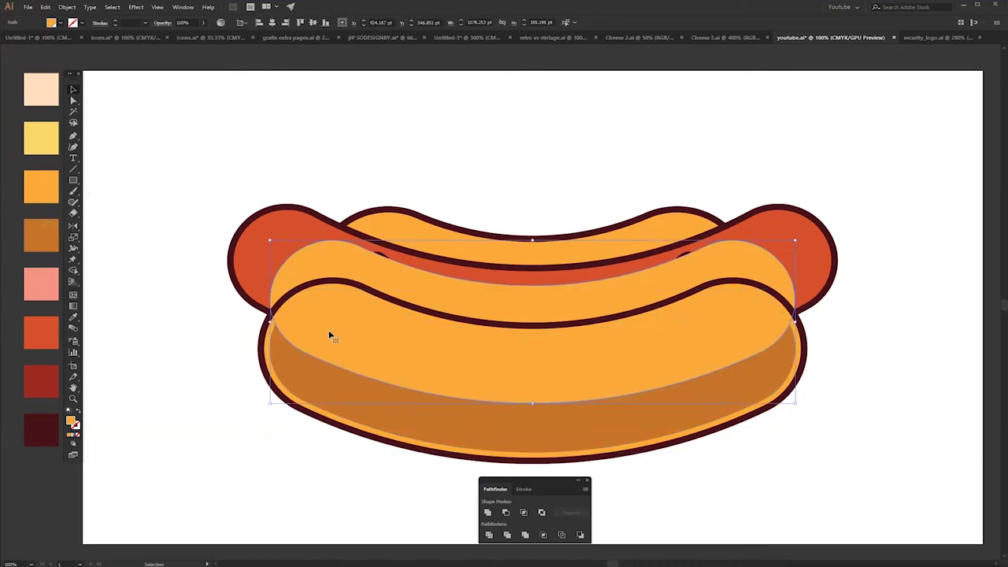
# Enlarge the raised orange copy and shift it down so its lower edge leaves a thinner brown band
pyautogui.keyDown('shift'); pyautogui.click(535, 241); pyautogui.keyUp('shift')
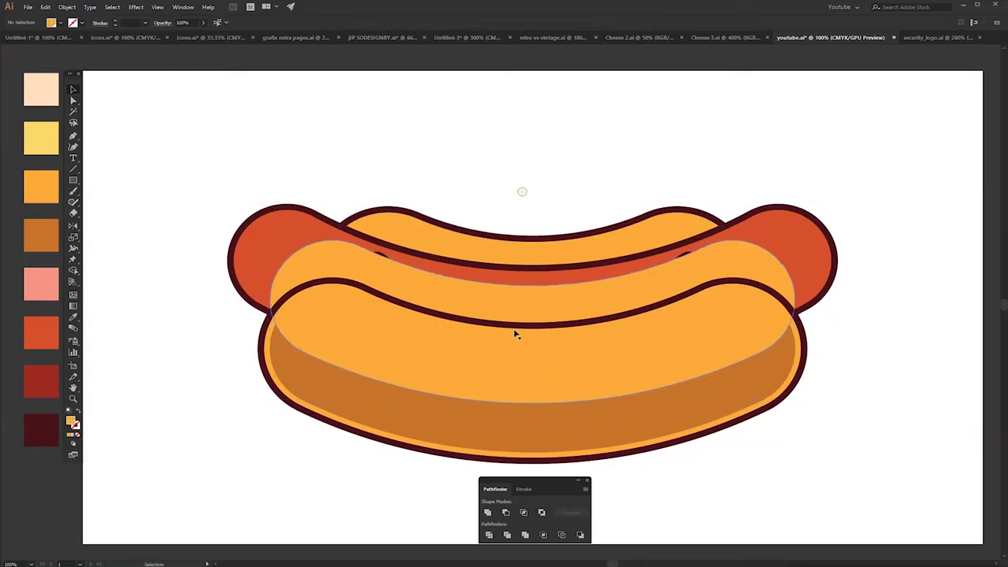
pyautogui.click(530, 251)
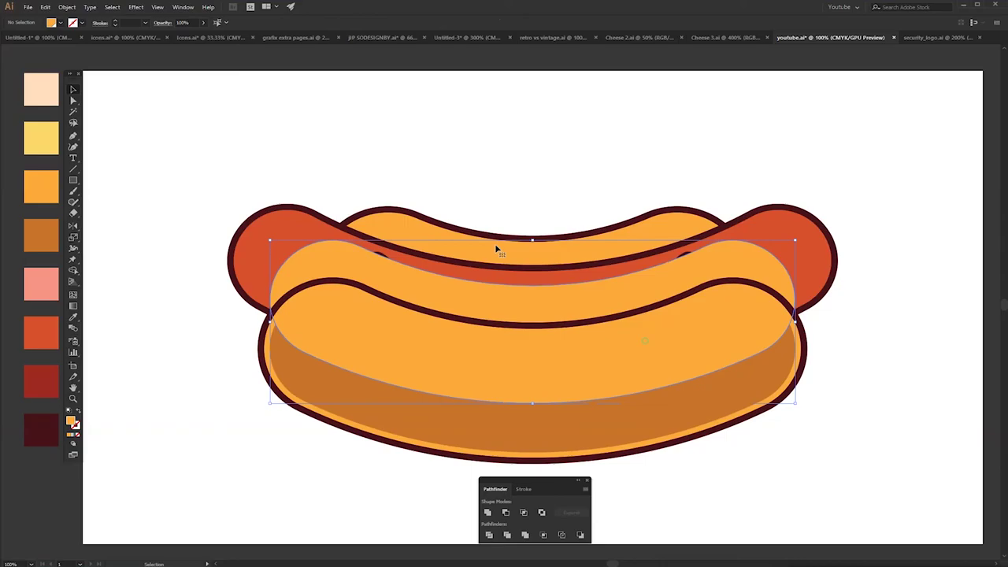
pyautogui.moveTo(532, 240); pyautogui.dragTo(532, 196)
pyautogui.moveTo(489, 270); pyautogui.dragTo(486, 292)
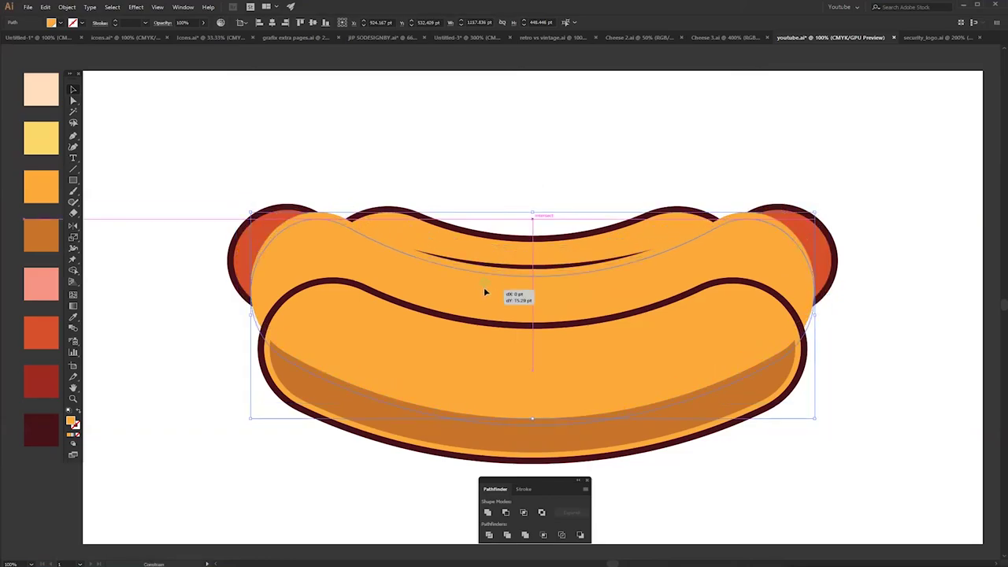
pyautogui.moveTo(532, 218); pyautogui.dragTo(530, 226)
# Subtract the raised orange copy from the brown inset with Minus Front to form the front bun's lower shadow
pyautogui.keyDown('shift'); pyautogui.click(497, 434); pyautogui.keyUp('shift')
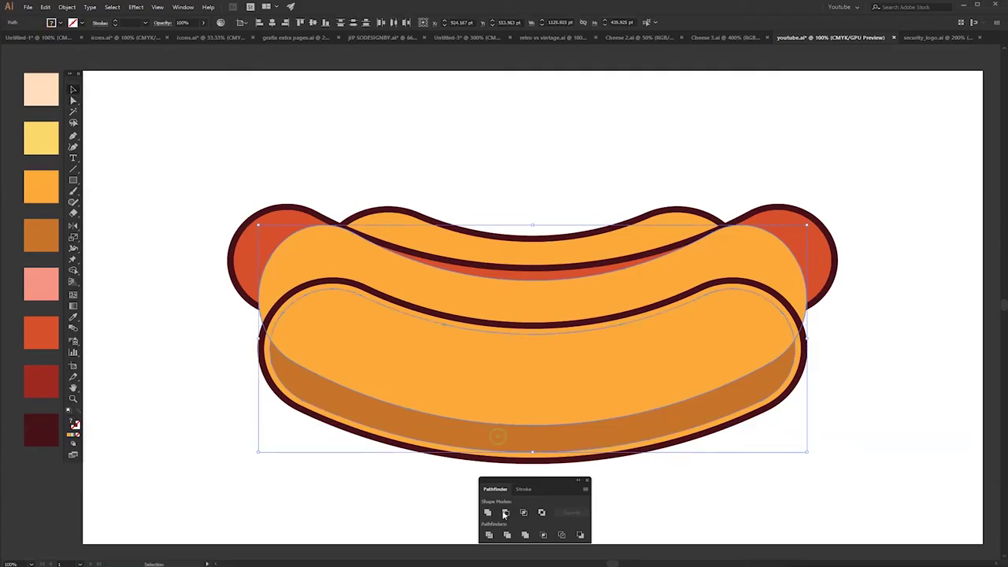
pyautogui.click(505, 513)
pyautogui.click(407, 496)
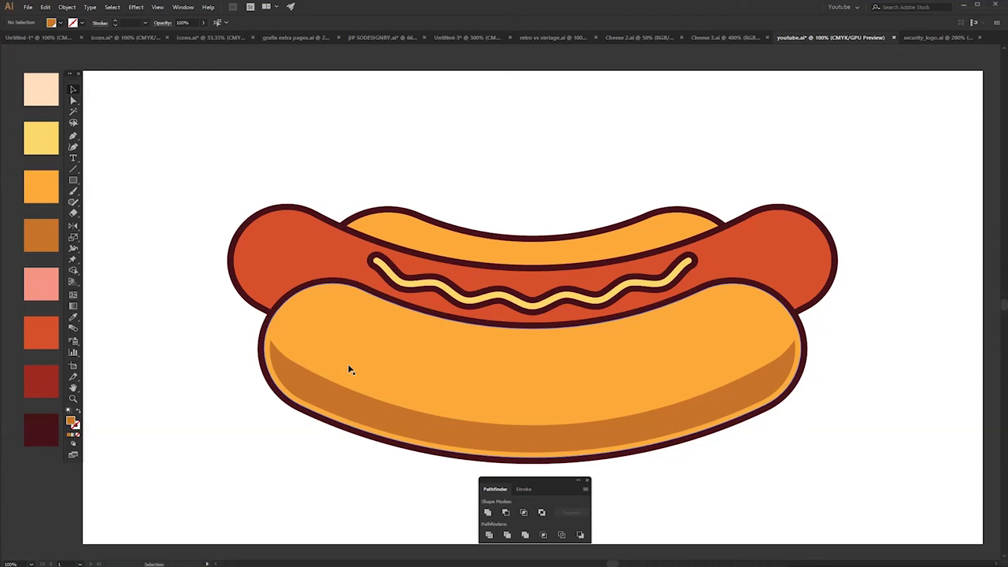
# Create another inset copy of the front bun's orange shape with Offset Path at -12 pt
pyautogui.click(466, 372)
pyautogui.press('a')
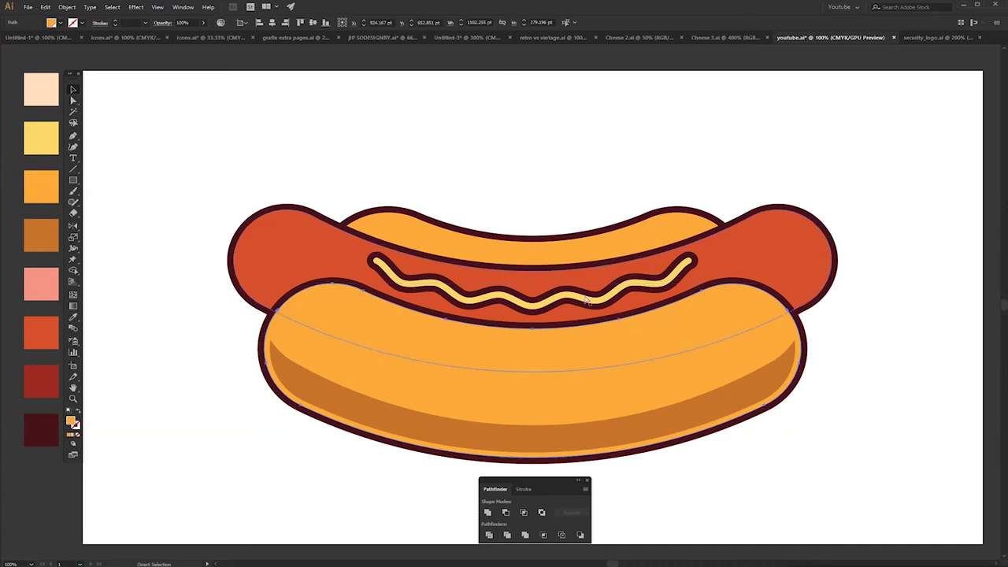
pyautogui.hotkey('ctrl', 'shift', 'o')
pyautogui.moveTo(895, 448); pyautogui.dragTo(903, 455)
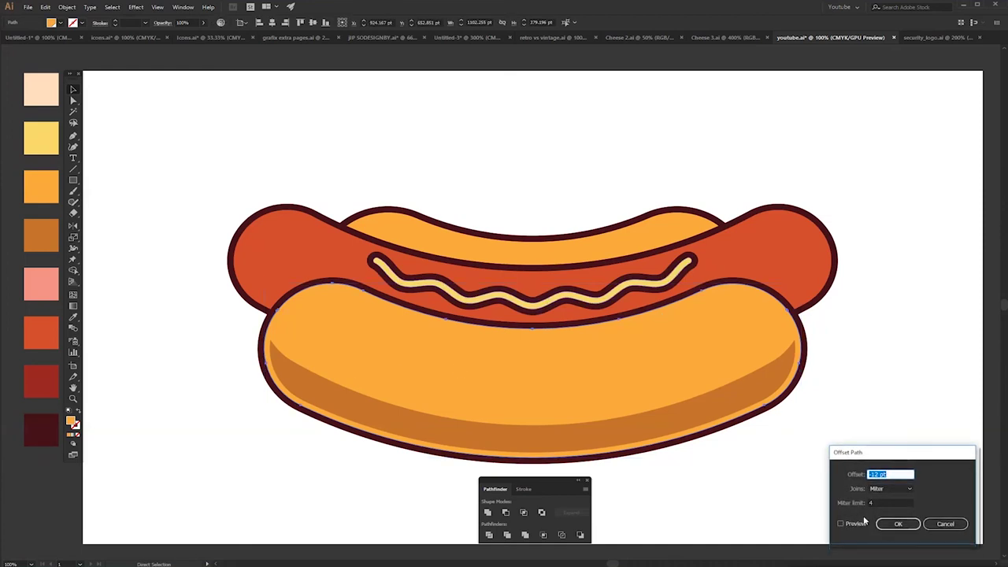
pyautogui.click(841, 524)
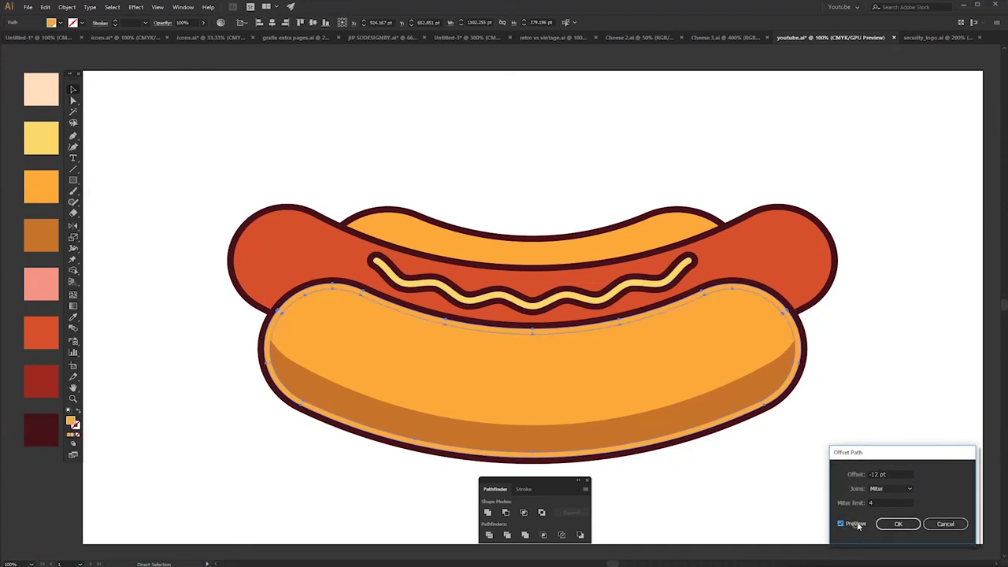
pyautogui.click(899, 525)
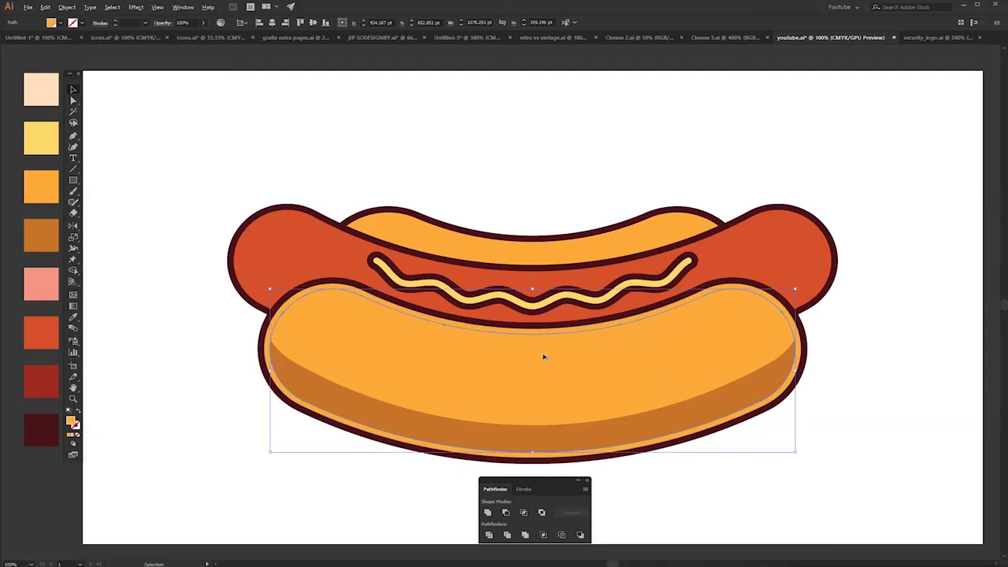
# Duplicate the new bun inset slightly downward and fill the original inset with the pale peach palette colour
pyautogui.moveTo(541, 354)
pyautogui.mouseDown()
pyautogui.moveTo(551, 369)
pyautogui.moveTo(549, 351)
pyautogui.mouseUp()
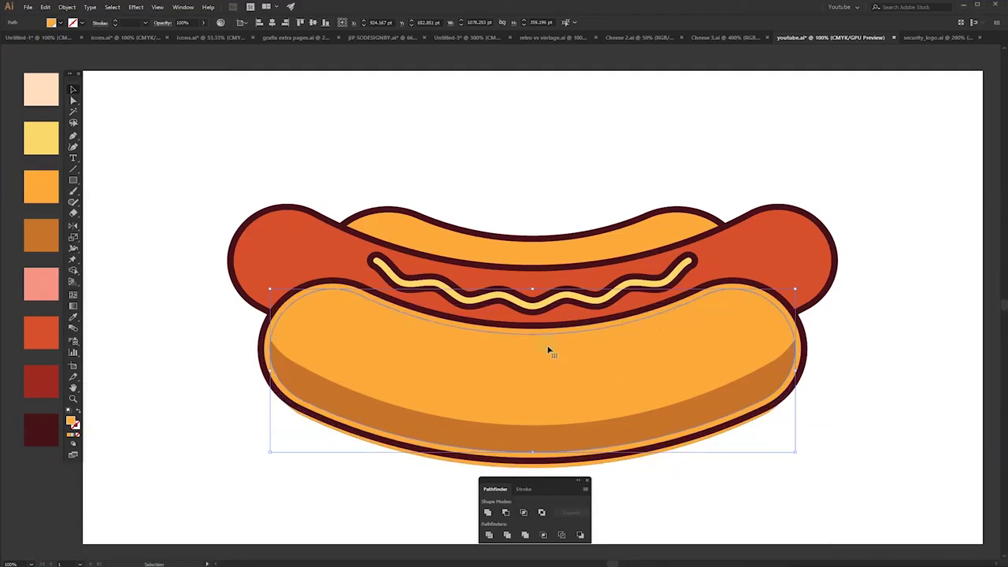
pyautogui.press('i')
pyautogui.click(45, 90)
pyautogui.press('v')
pyautogui.click(208, 128)
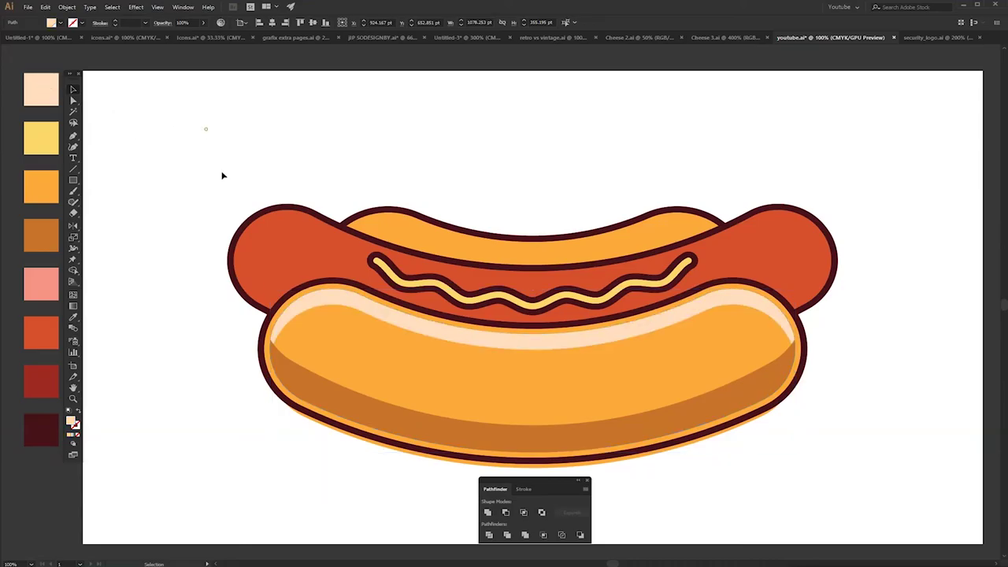
# Enlarge the lowered orange copy and subtract it from the peach shape to form the front bun's upper highlight
pyautogui.click(369, 344)
pyautogui.moveTo(533, 468); pyautogui.dragTo(533, 474)
pyautogui.moveTo(520, 388); pyautogui.dragTo(524, 343)
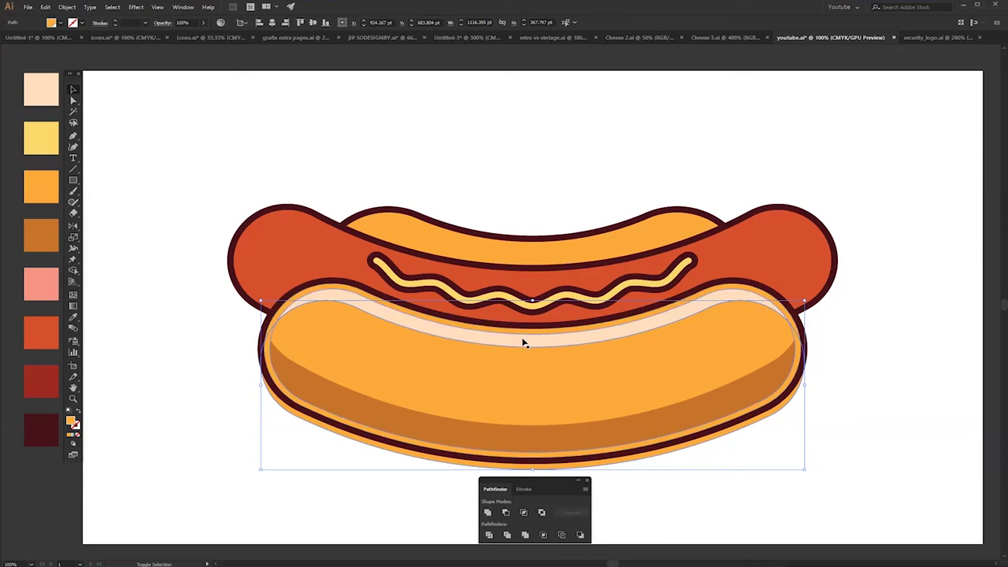
pyautogui.click(501, 213)
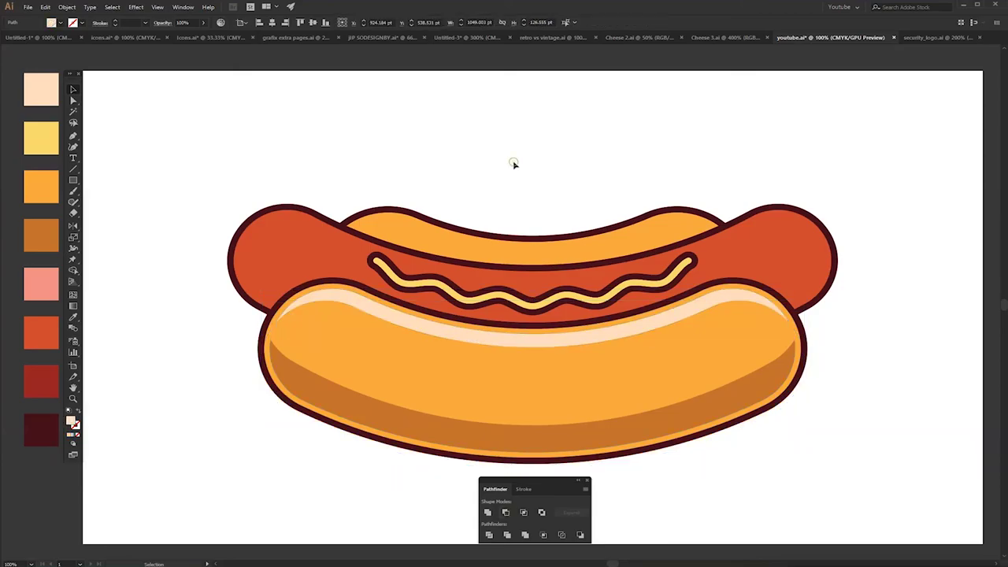
# Create an inset copy of the sausage's red-orange shape with Offset Path at -12 pt
pyautogui.click(286, 234)
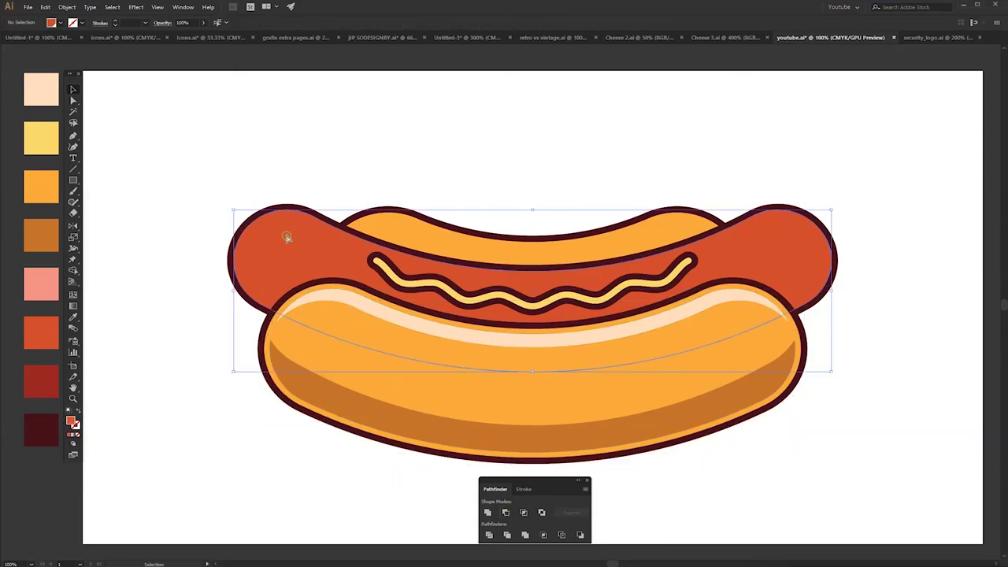
pyautogui.hotkey('ctrl', 'shift', 'o')
pyautogui.click(849, 524)
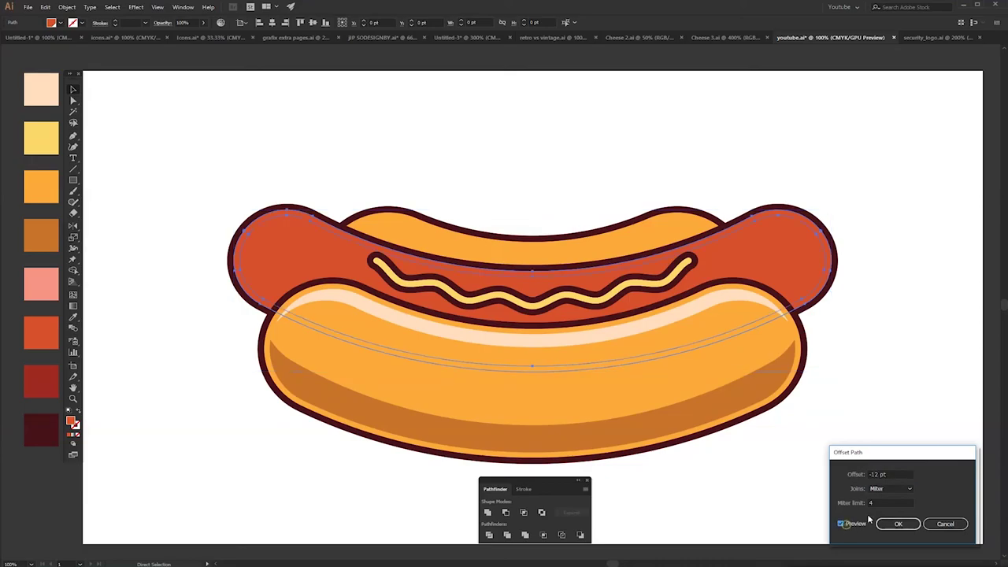
pyautogui.click(912, 528)
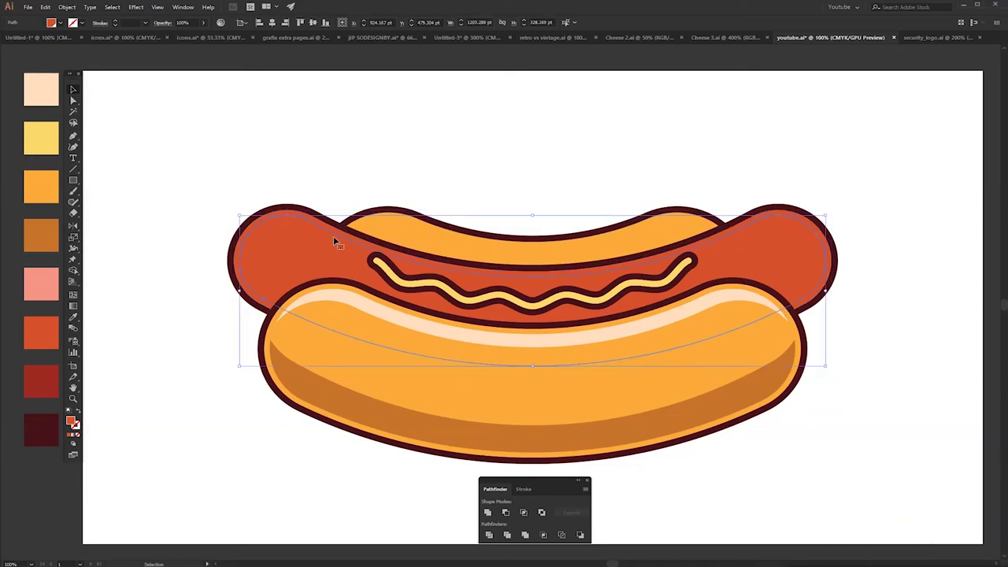
# Duplicate the sausage inset about 80 pt upward and fill the original inset with the dark red palette colour
pyautogui.moveTo(310, 246); pyautogui.dragTo(308, 203)
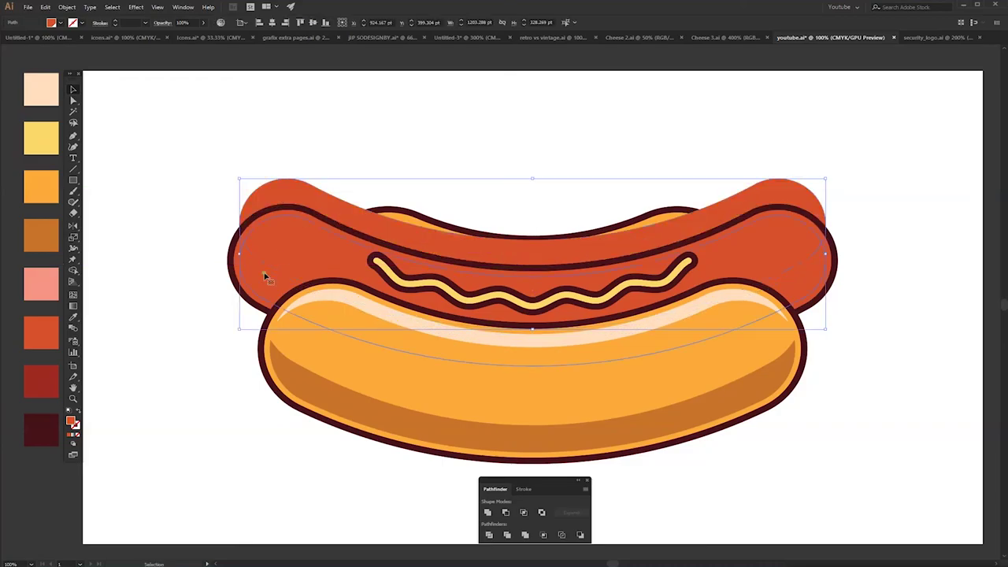
pyautogui.click(41, 392)
pyautogui.press('v')
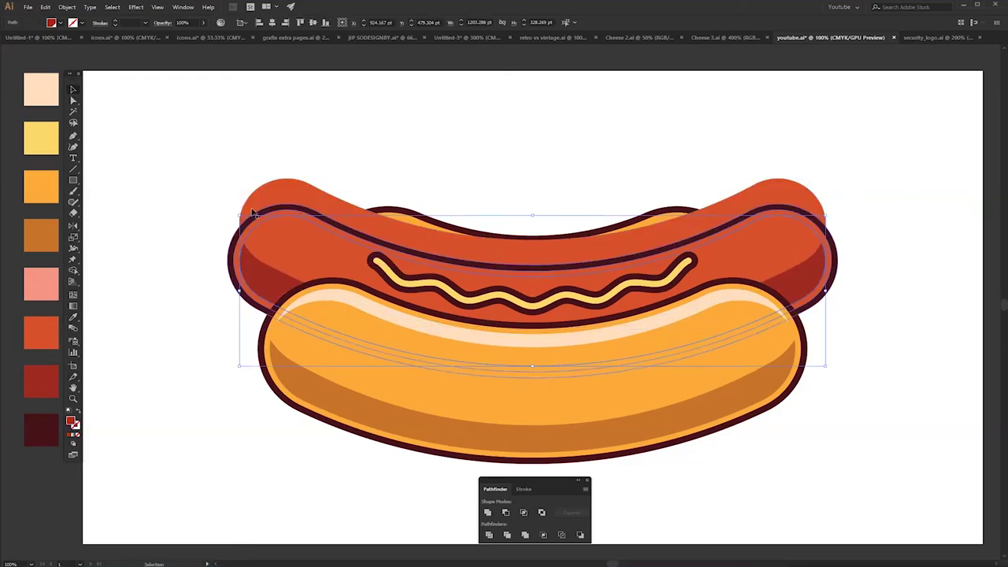
# Scale down the raised sausage copy slightly and subtract it from the dark red inset with Minus Front to form the sausage shadow
pyautogui.click(280, 163)
pyautogui.moveTo(292, 230); pyautogui.dragTo(292, 226)
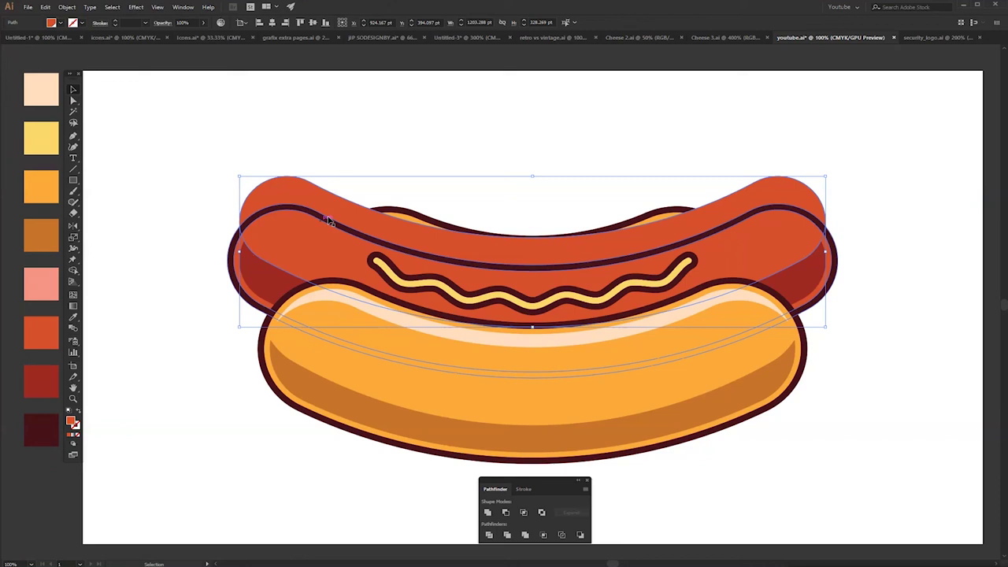
pyautogui.moveTo(533, 179); pyautogui.dragTo(535, 182)
pyautogui.press('a')
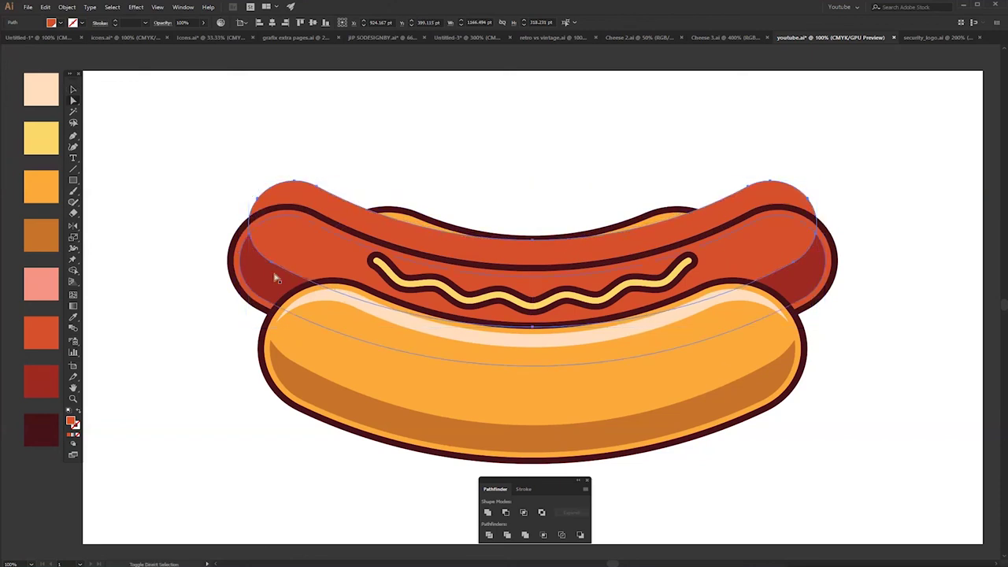
pyautogui.press('v')
pyautogui.keyDown('shift'); pyautogui.click(273, 274); pyautogui.keyUp('shift')
pyautogui.click(506, 512)
# Create another inset copy of the sausage's red-orange shape with Offset Path at -12 pt, with the preview enabled
pyautogui.click(319, 239)
pyautogui.hotkey('ctrl', 'shift', 'o')
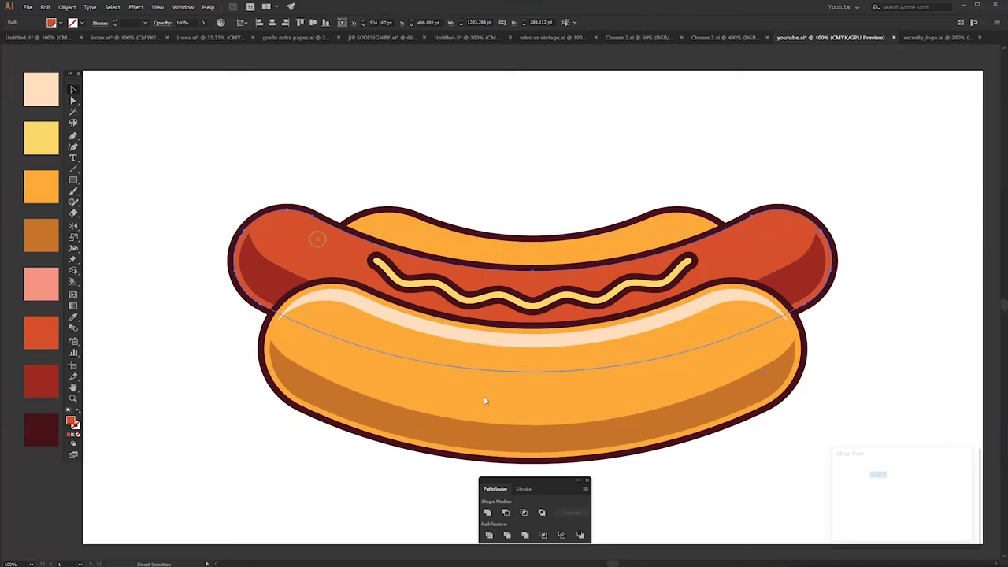
pyautogui.click(842, 525)
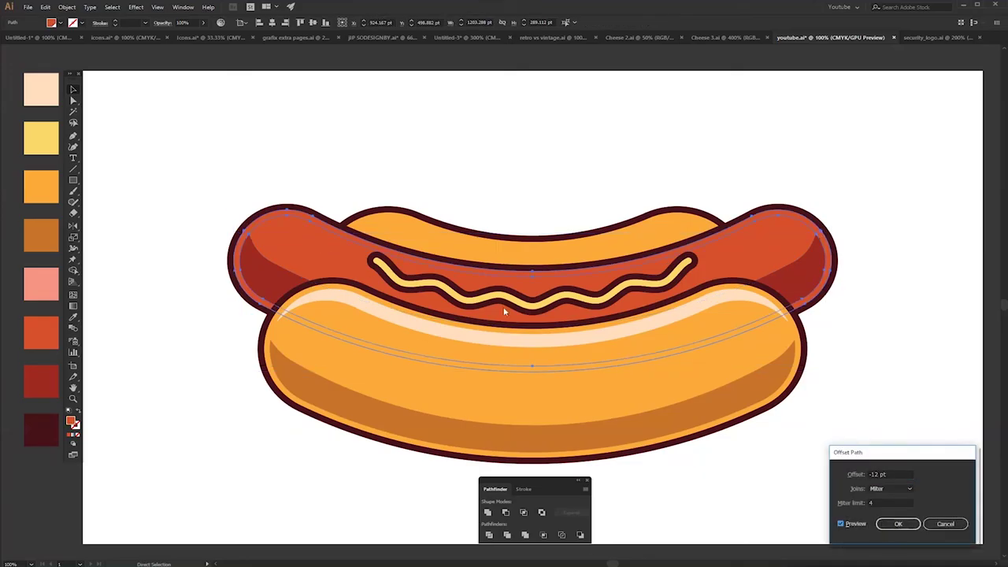
pyautogui.click(897, 523)
# Duplicate the sausage inset slightly lower and fill the original inset with the pink palette colour
pyautogui.moveTo(326, 244); pyautogui.dragTo(323, 258)
pyautogui.click(326, 233)
pyautogui.press('i')
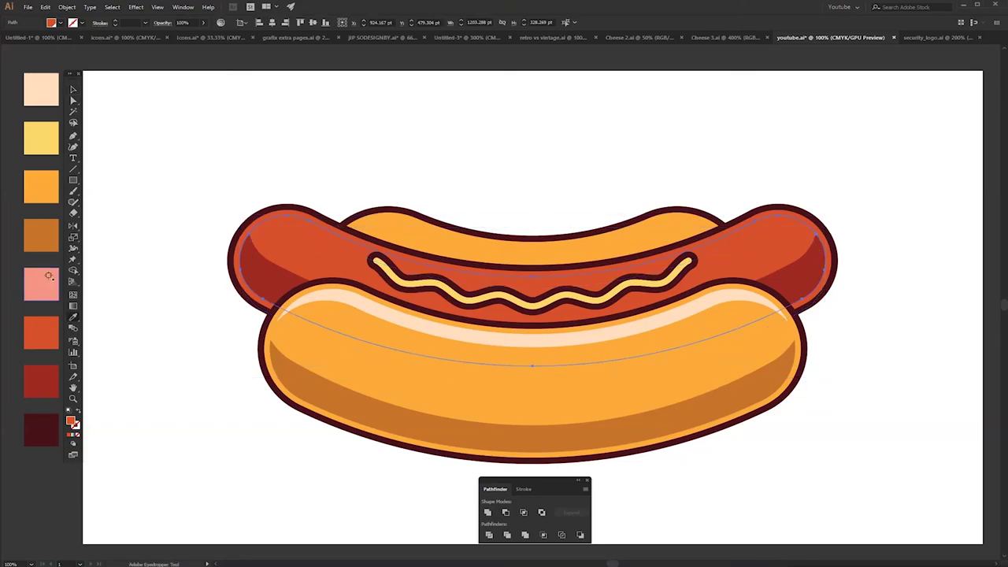
pyautogui.click(46, 279)
pyautogui.press('v')
# Enlarge the lowered copy to about 1280 pt wide and subtract it from the pink inset with Minus Front to form the sausage highlight
pyautogui.moveTo(531, 365); pyautogui.dragTo(533, 388)
pyautogui.moveTo(308, 251); pyautogui.dragTo(308, 248)
pyautogui.press('a')
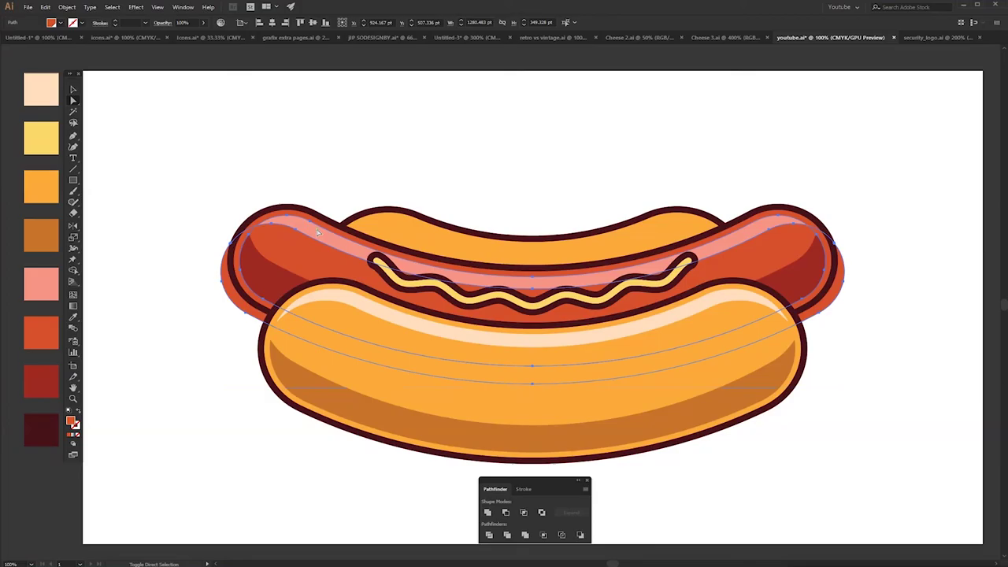
pyautogui.keyDown('shift'); pyautogui.click(316, 233); pyautogui.keyUp('shift')
pyautogui.click(505, 511)
pyautogui.press('v')
pyautogui.click(483, 189)
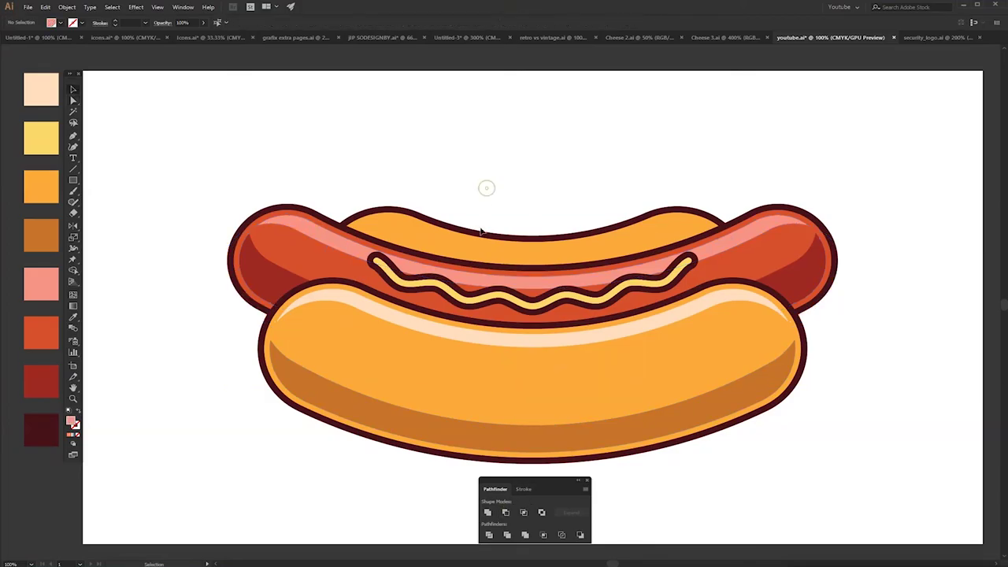
# Copy the mustard line's dark outline behind itself, fill the copy with the sausage's dark red and lower it 12 pt as a shadow
pyautogui.click(492, 311)
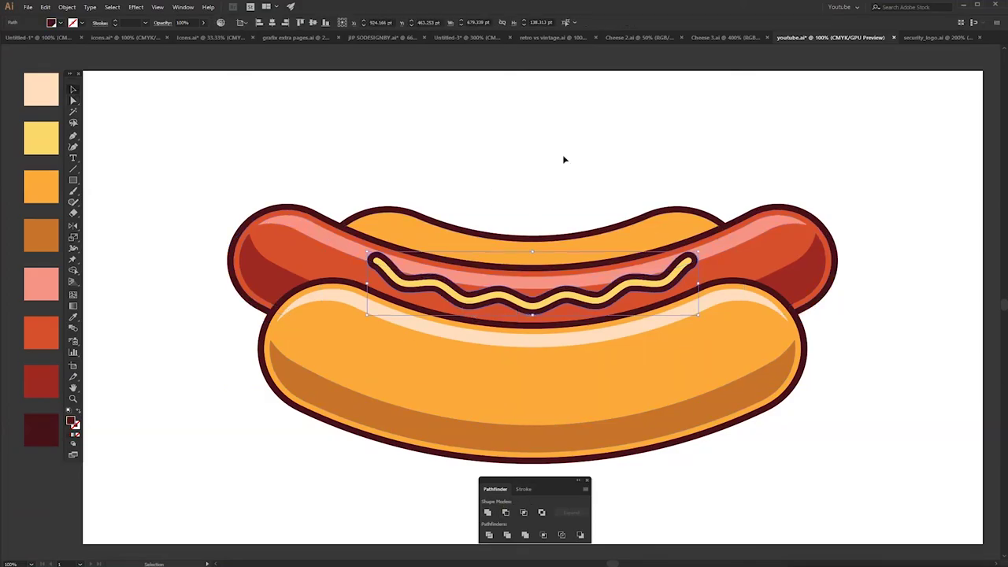
pyautogui.click(562, 157)
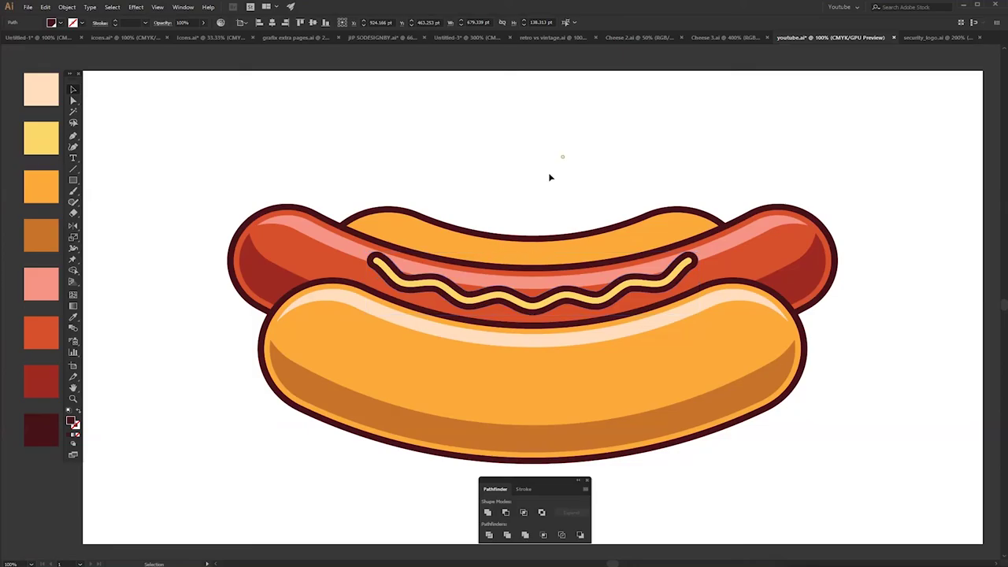
pyautogui.click(477, 313)
pyautogui.press('a')
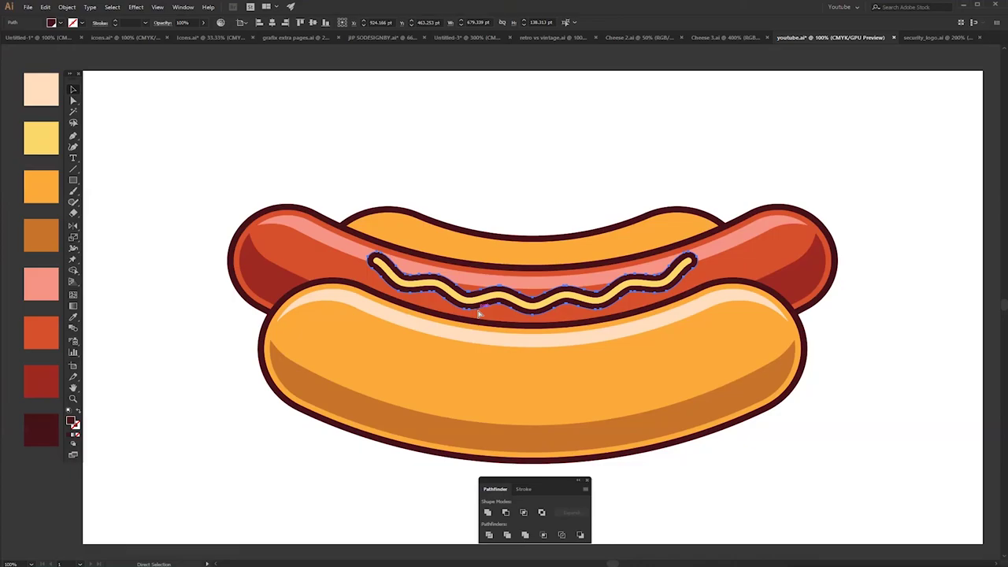
pyautogui.press('v')
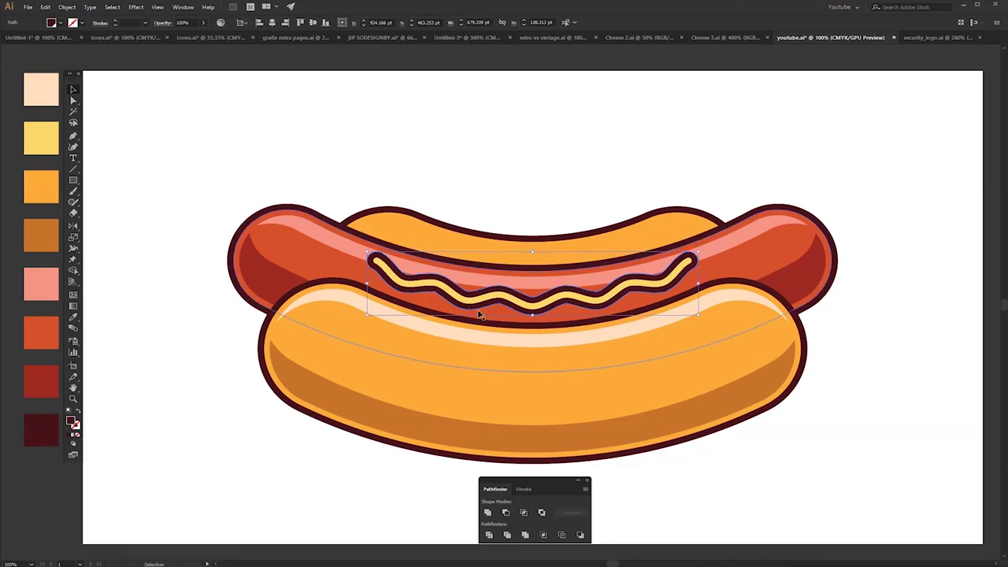
pyautogui.press('Down')
pyautogui.press('Down')
pyautogui.press('Down')
pyautogui.press('Down')
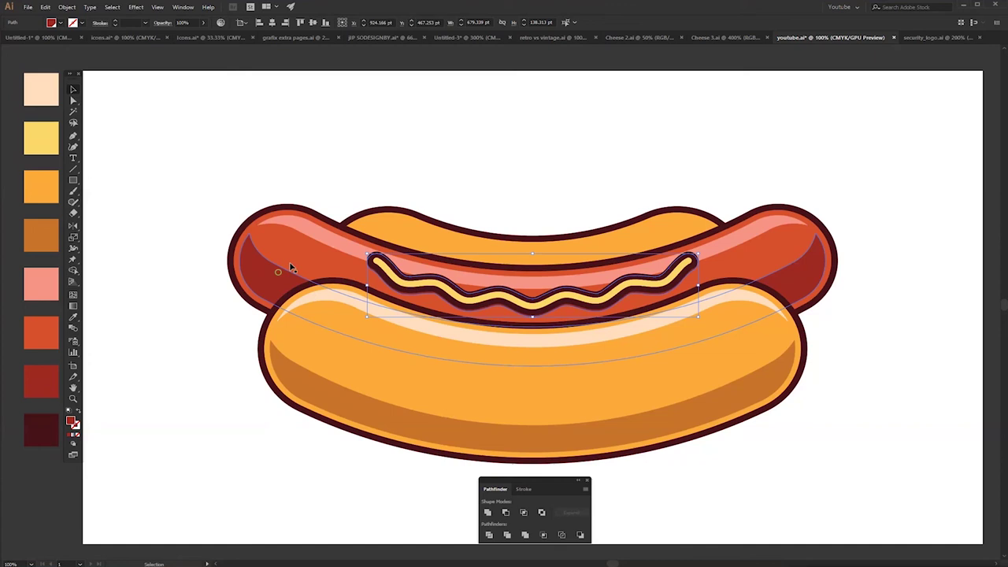
pyautogui.press('Down')
pyautogui.press('Down')
pyautogui.press('Down')
pyautogui.press('Down')
pyautogui.press('Down')
pyautogui.press('Down')
pyautogui.press('Down')
pyautogui.press('Down')
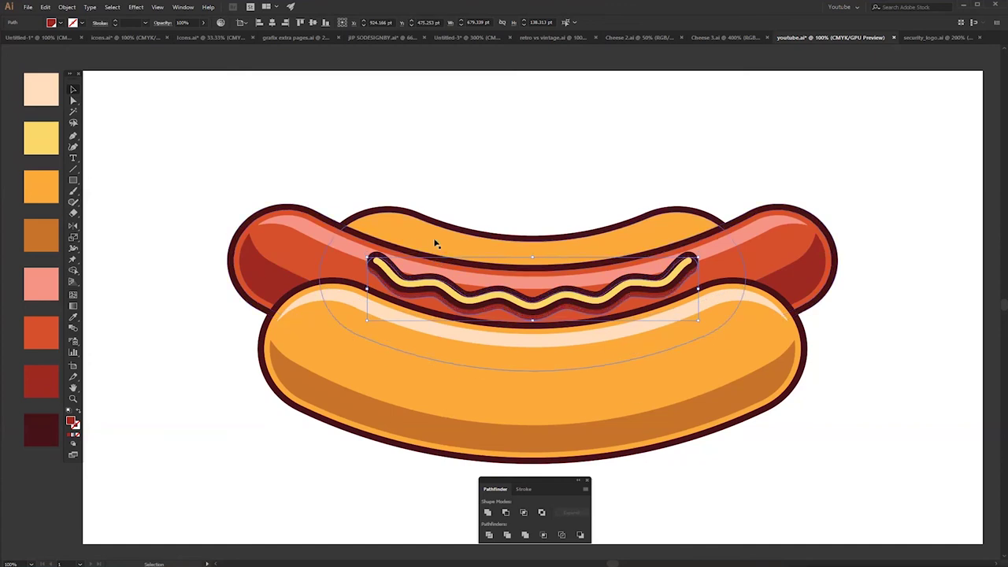
pyautogui.click(454, 178)
pyautogui.click(434, 239)
pyautogui.hotkey('ctrl', 'shift', 'o')
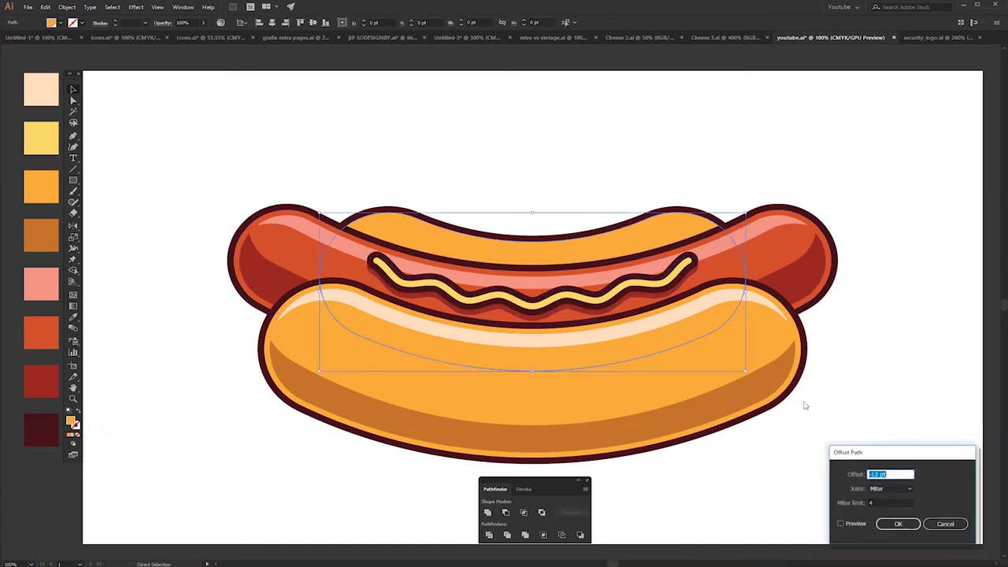
pyautogui.press('Return')
pyautogui.click(437, 204)
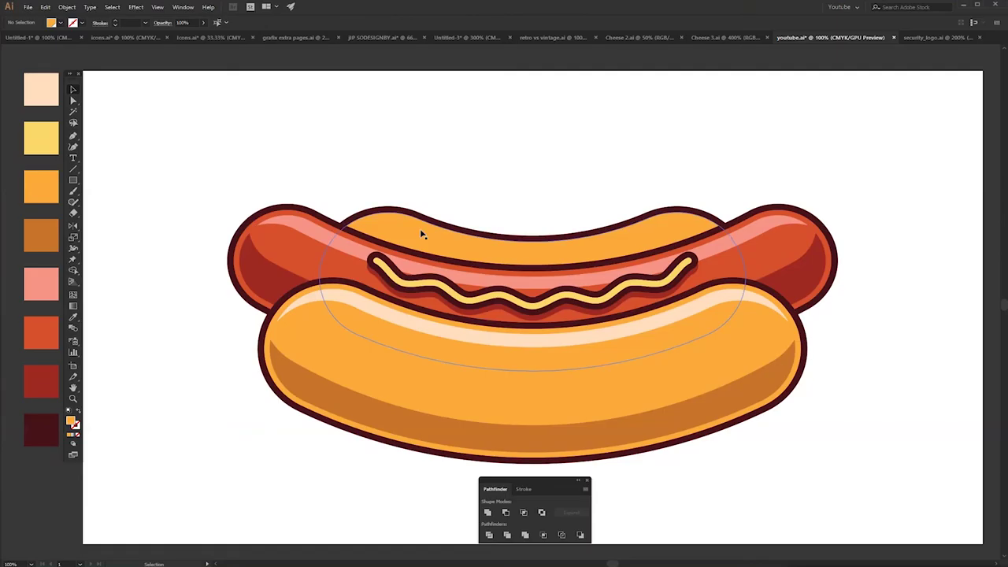
# Copy the back bun's orange shape, then subtract a slightly lowered duplicate from it with Minus Front to form a band along the upper edge
pyautogui.click(422, 234)
pyautogui.press('a')
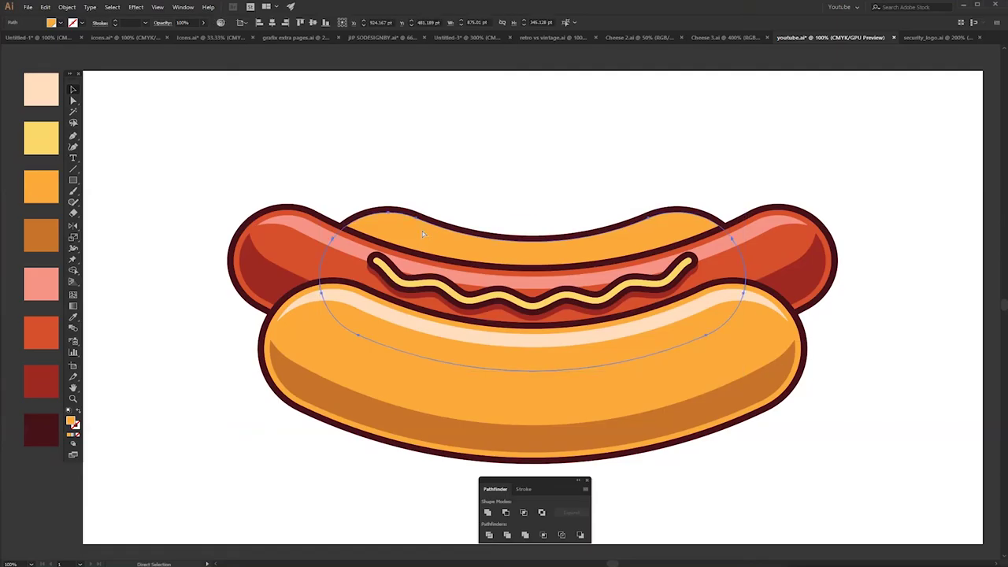
pyautogui.press('v')
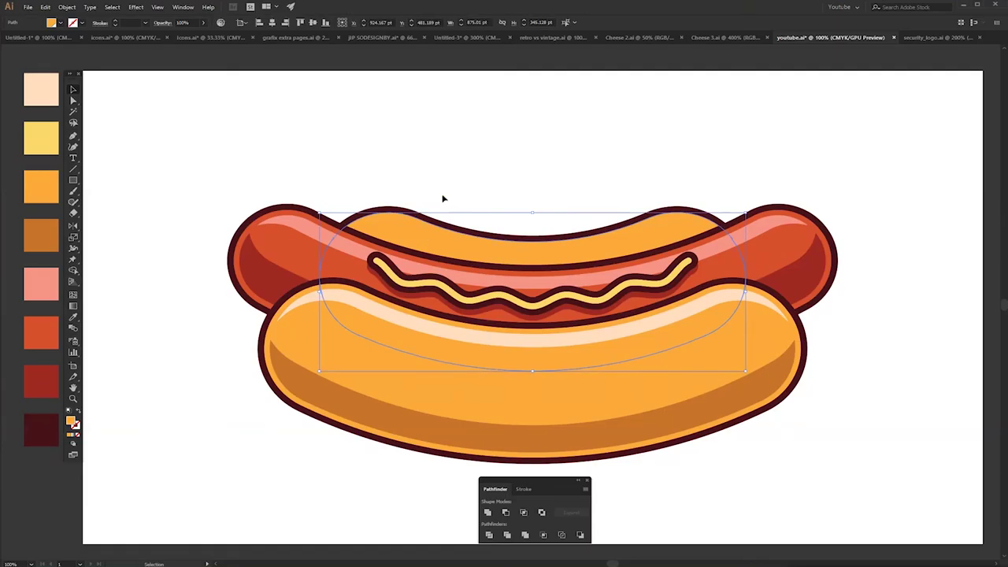
pyautogui.moveTo(441, 246); pyautogui.dragTo(439, 259)
pyautogui.keyDown('shift'); pyautogui.click(451, 236); pyautogui.keyUp('shift')
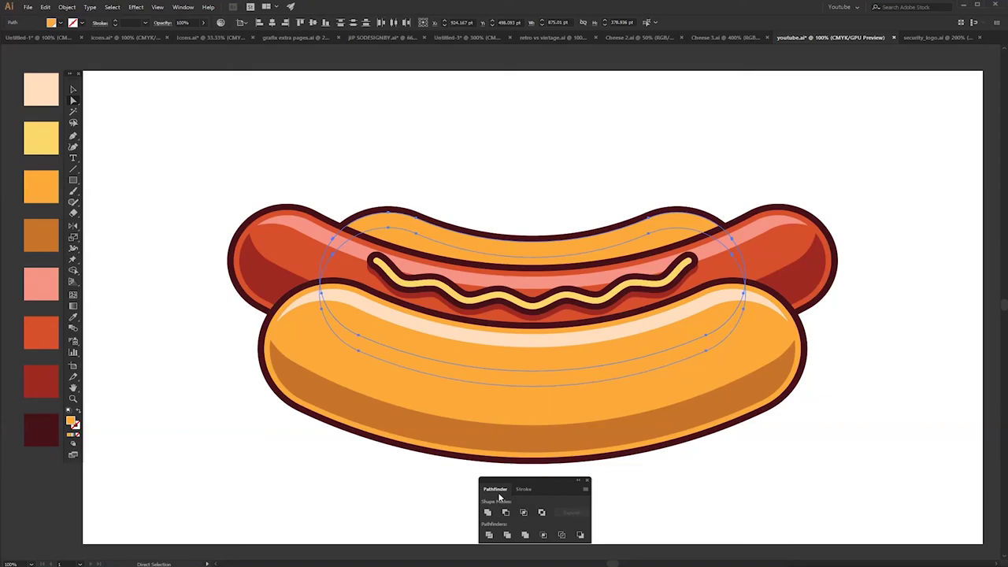
pyautogui.click(505, 513)
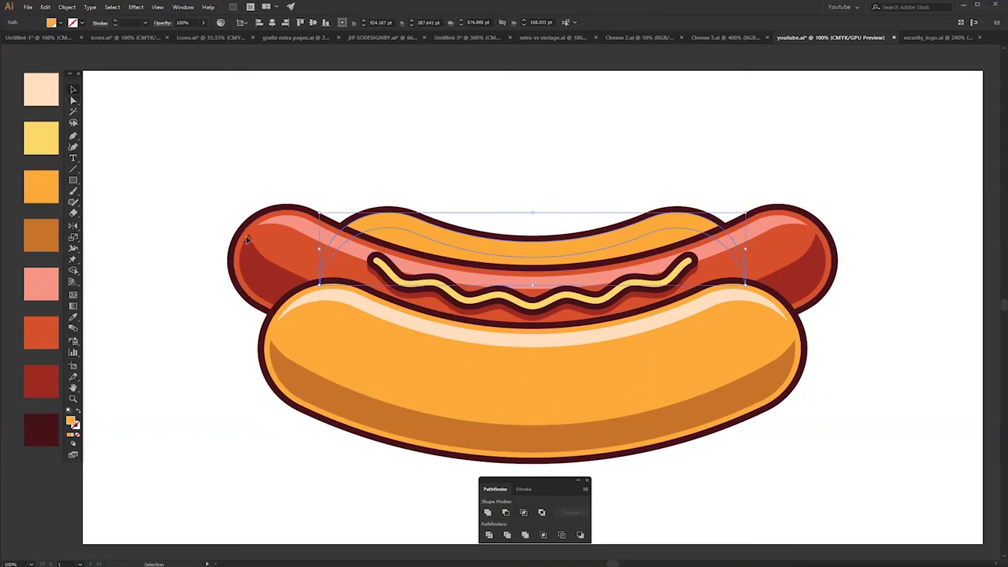
pyautogui.click(41, 235)
pyautogui.click(268, 163)
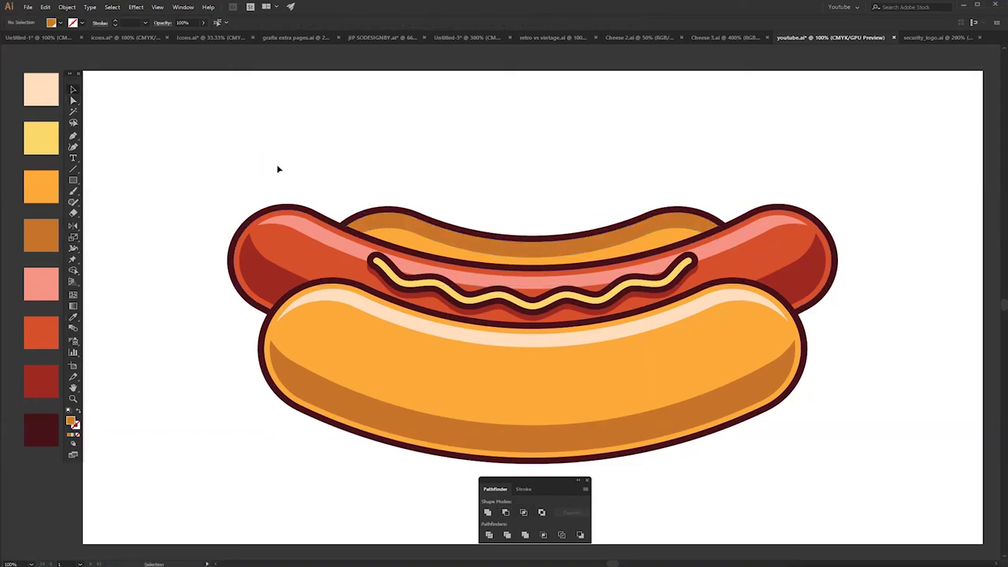
pyautogui.hotkey('ctrl', 'z')
# Fill the back bun's base shape with the brown palette colour, keeping the upper band orange
pyautogui.click(412, 241)
pyautogui.press('i')
pyautogui.click(45, 235)
pyautogui.press('v')
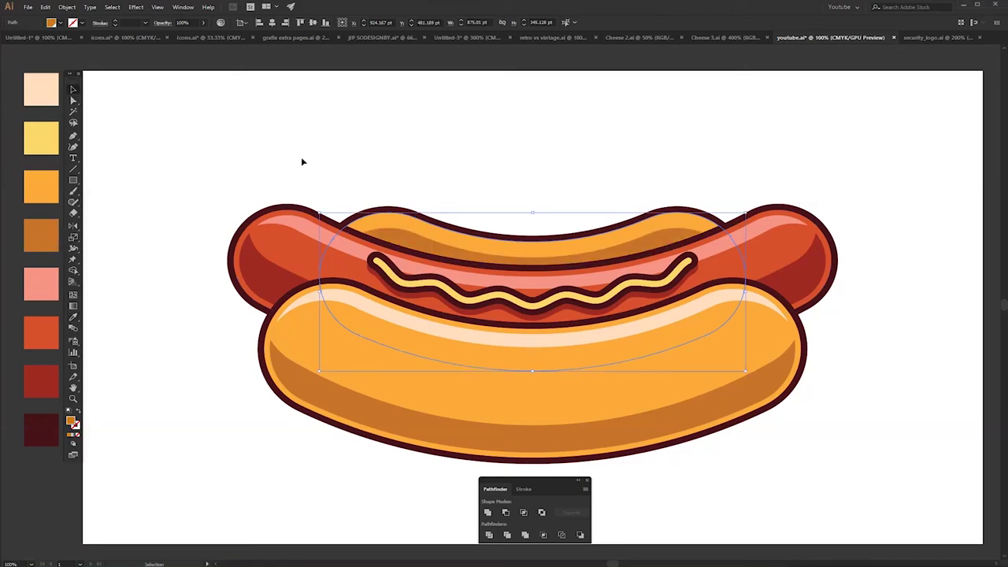
pyautogui.click(301, 159)
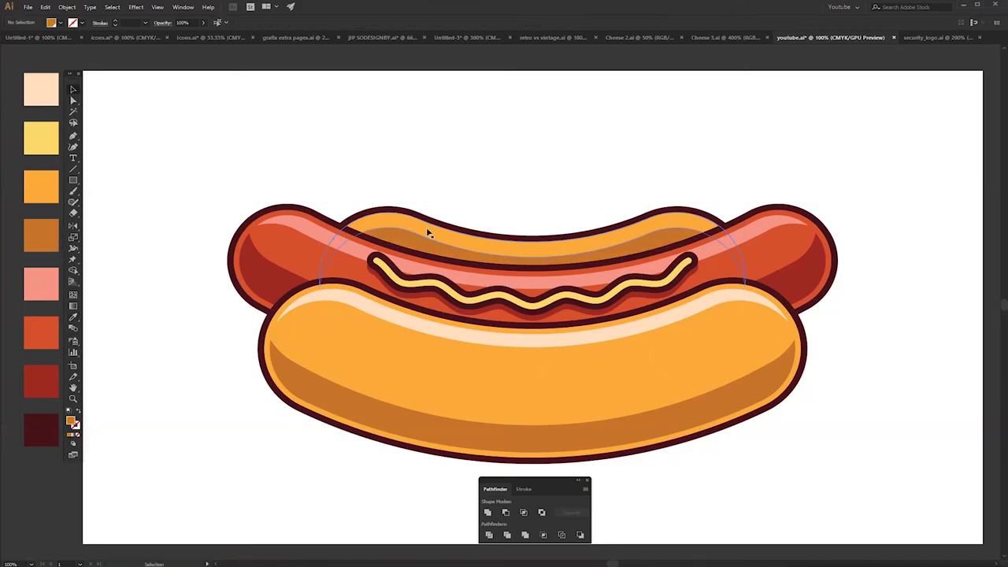
# Inset the back bun's orange band with Offset Path at -12 pt and fill the inset with the front bun highlight's peach colour
pyautogui.click(427, 228)
pyautogui.hotkey('ctrl', 'shift', 'o')
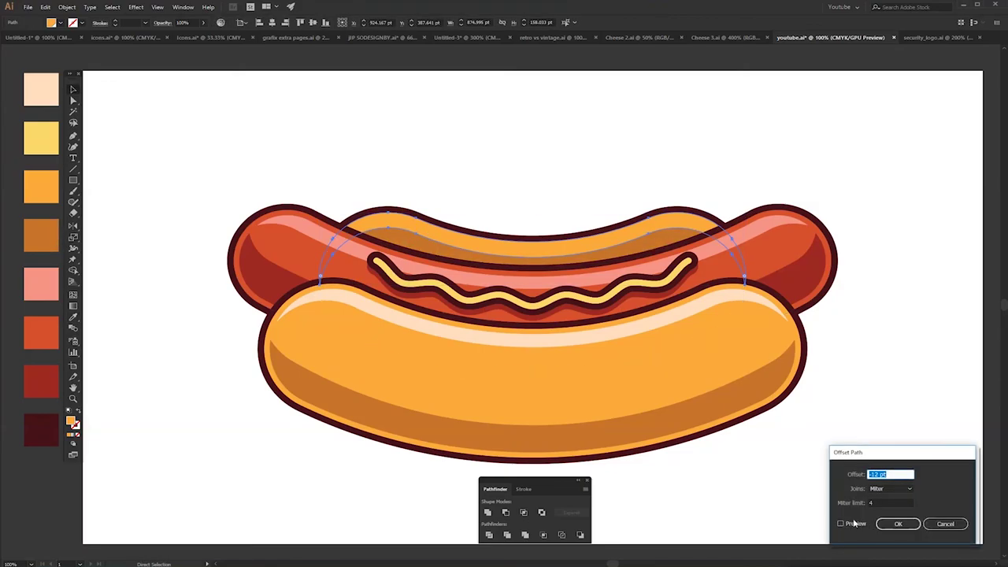
pyautogui.click(898, 523)
pyautogui.press('i')
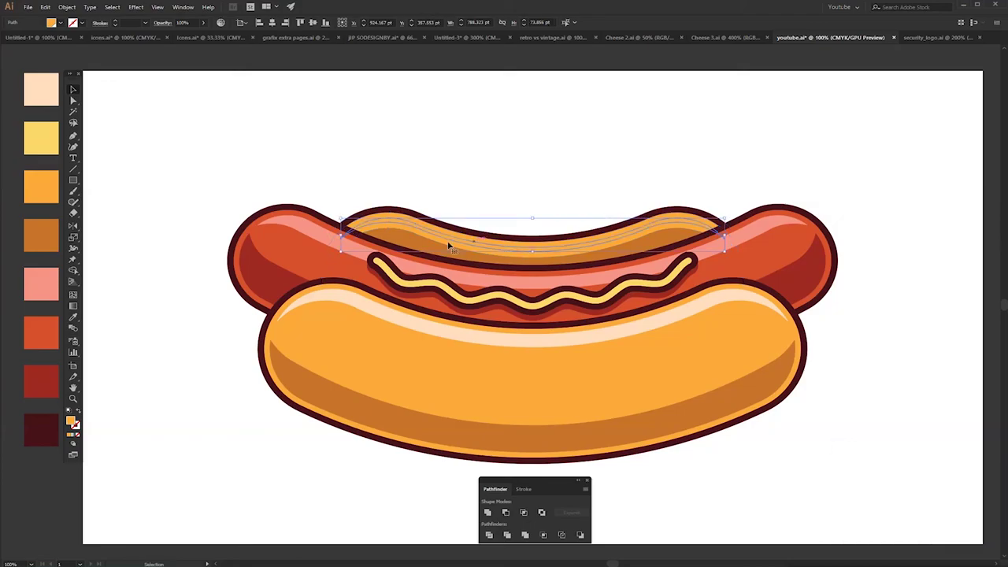
pyautogui.click(396, 324)
pyautogui.press('v')
pyautogui.click(427, 177)
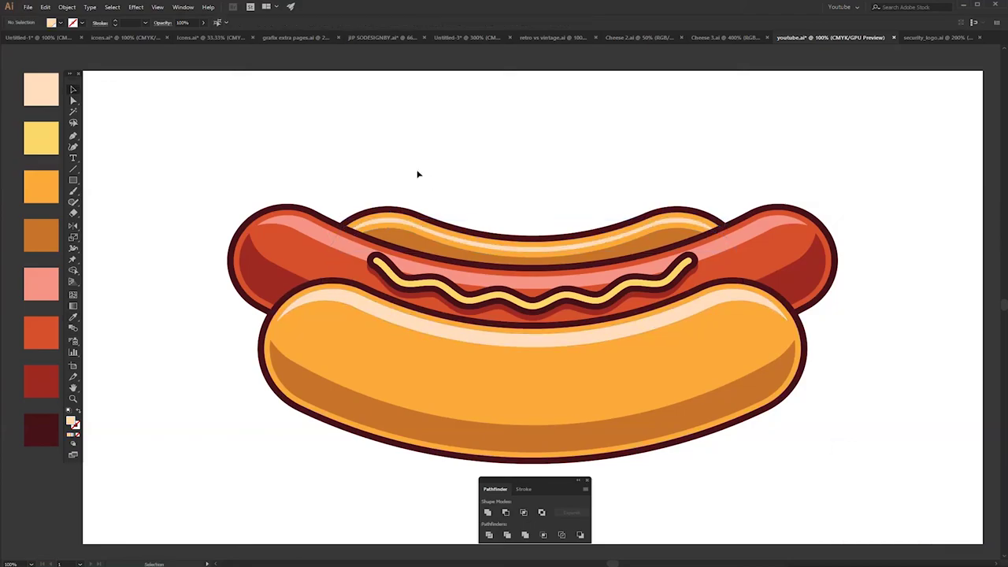
# Draw a flat ellipse about 1210 by 134 pt under the front bun and send it behind the hot dog
pyautogui.press('l')
pyautogui.moveTo(231, 396); pyautogui.dragTo(779, 462)
pyautogui.press('v')
pyautogui.rightClick(744, 438)
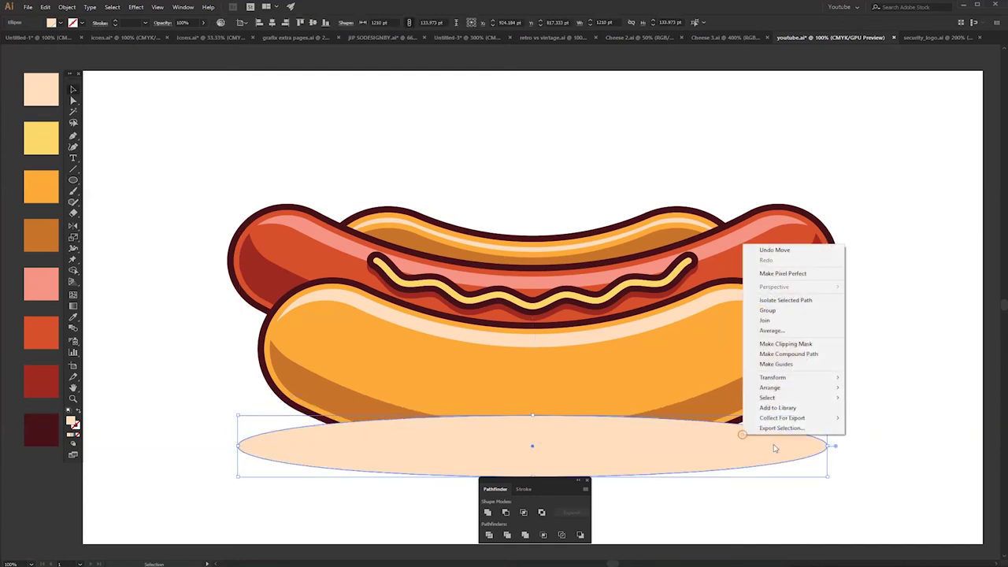
pyautogui.click(714, 446)
pyautogui.hotkey('ctrl', 'shift', '[')
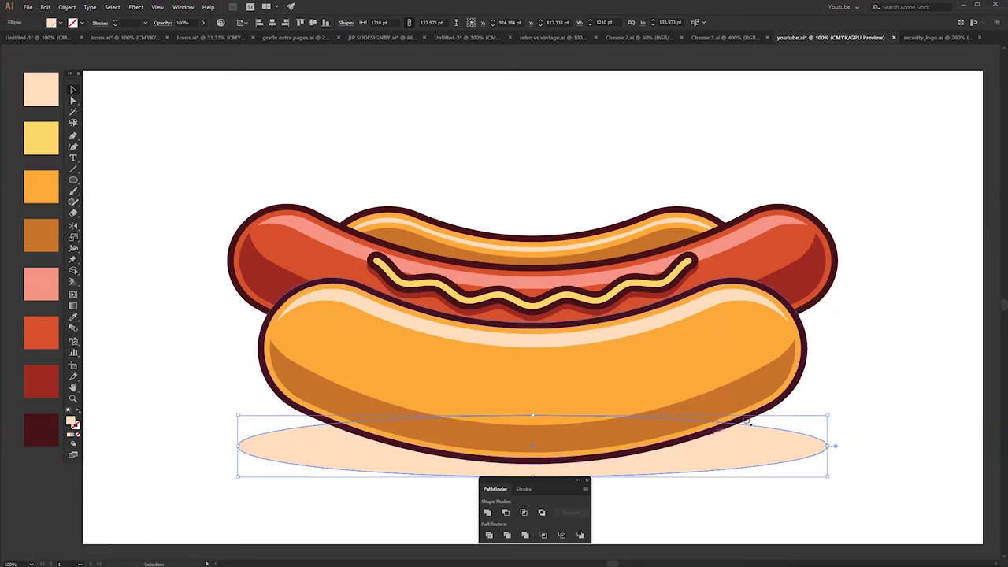
# Fill the ground ellipse with the outline's dark maroon and lower its upper edge to make it about 112 pt high
pyautogui.press('i')
pyautogui.click(766, 413)
pyautogui.click(775, 410)
pyautogui.press('v')
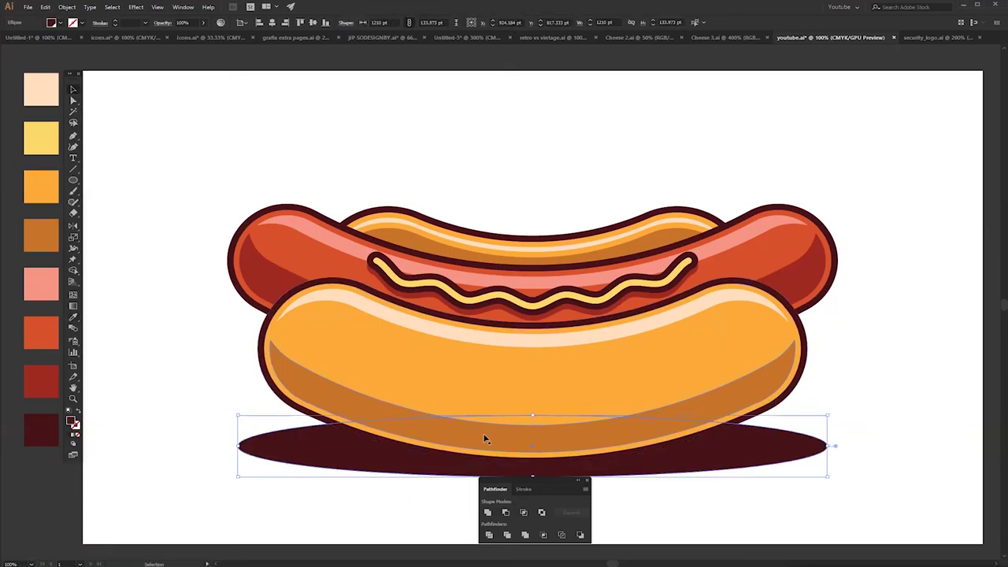
pyautogui.moveTo(533, 416); pyautogui.dragTo(532, 426)
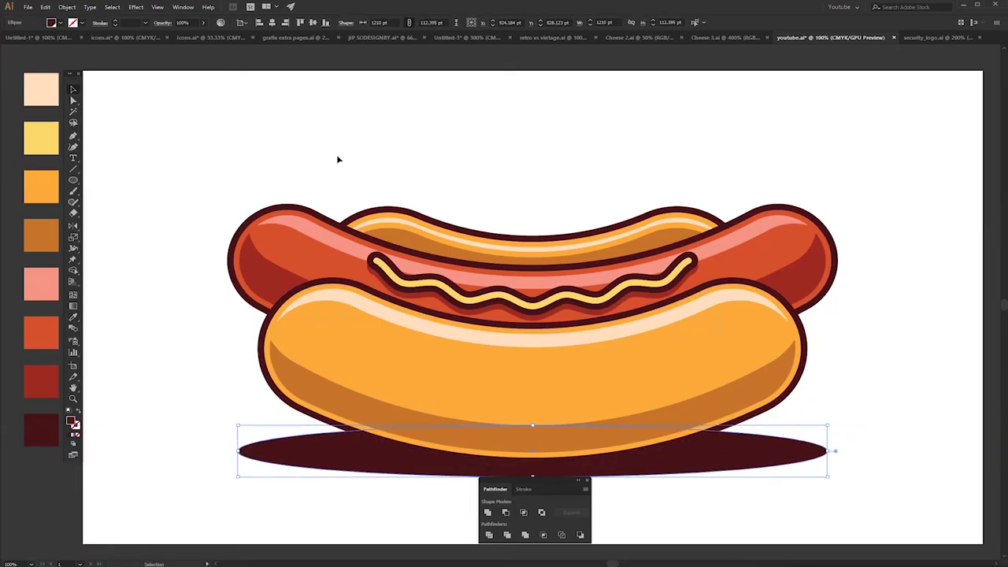
# Move the whole hot dog and its ground shadow slightly up on the artboard
pyautogui.hotkey('ctrl', 'a')
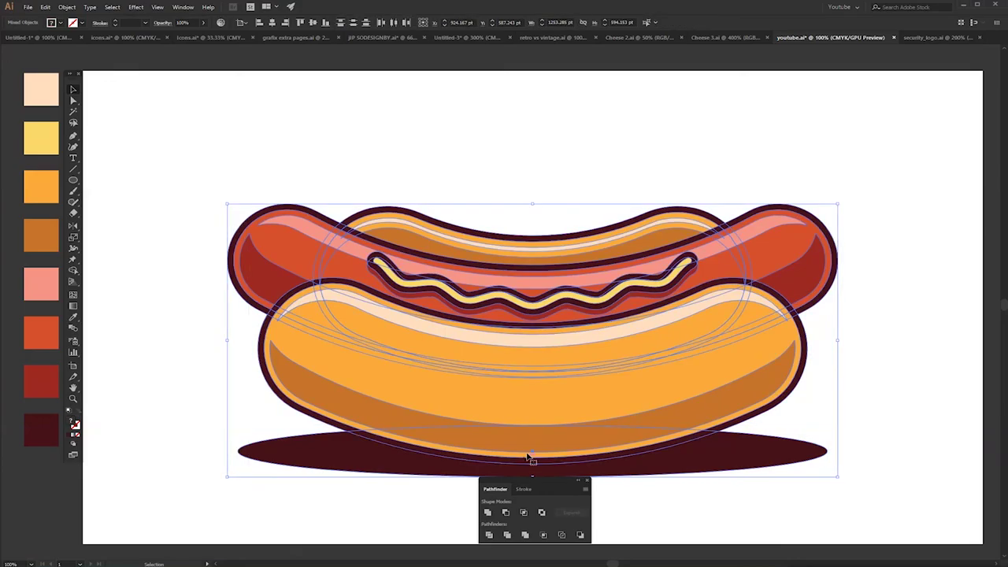
pyautogui.moveTo(524, 483); pyautogui.dragTo(522, 507)
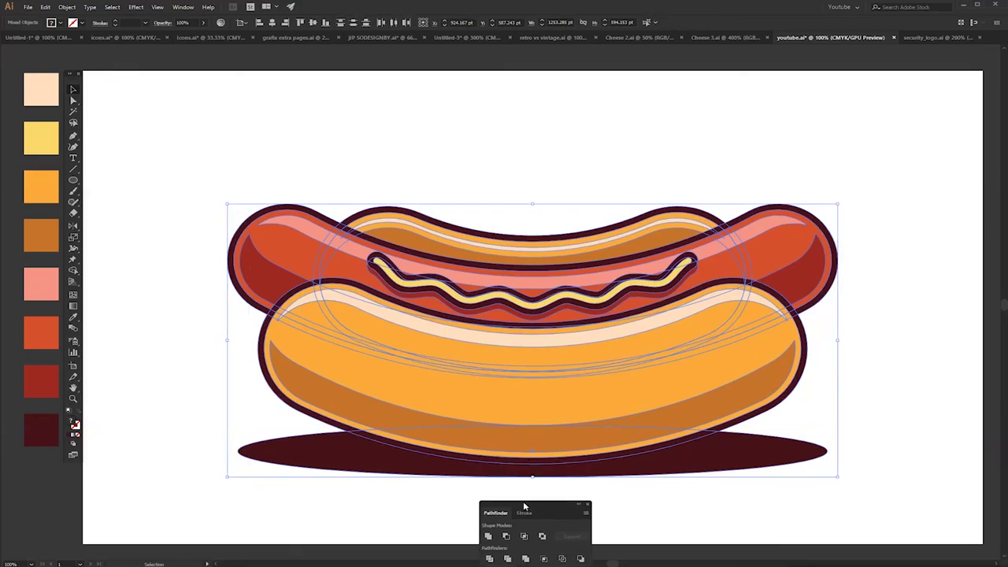
pyautogui.click(657, 488)
pyautogui.moveTo(245, 123); pyautogui.dragTo(747, 448)
# Flatten the dark ground shadow ellipse further while keeping its width
pyautogui.click(698, 432)
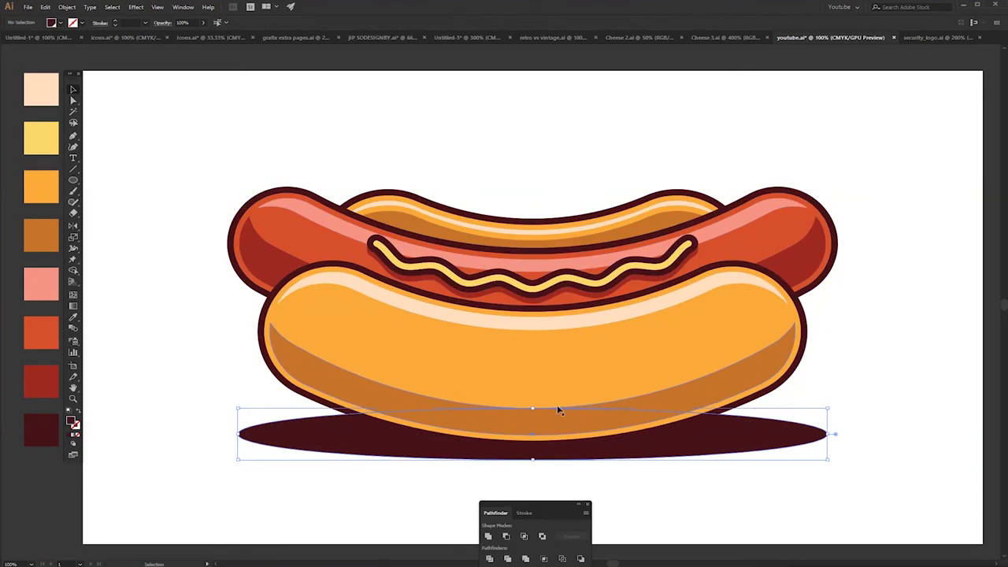
pyautogui.moveTo(668, 457); pyautogui.dragTo(669, 449)
pyautogui.click(700, 476)
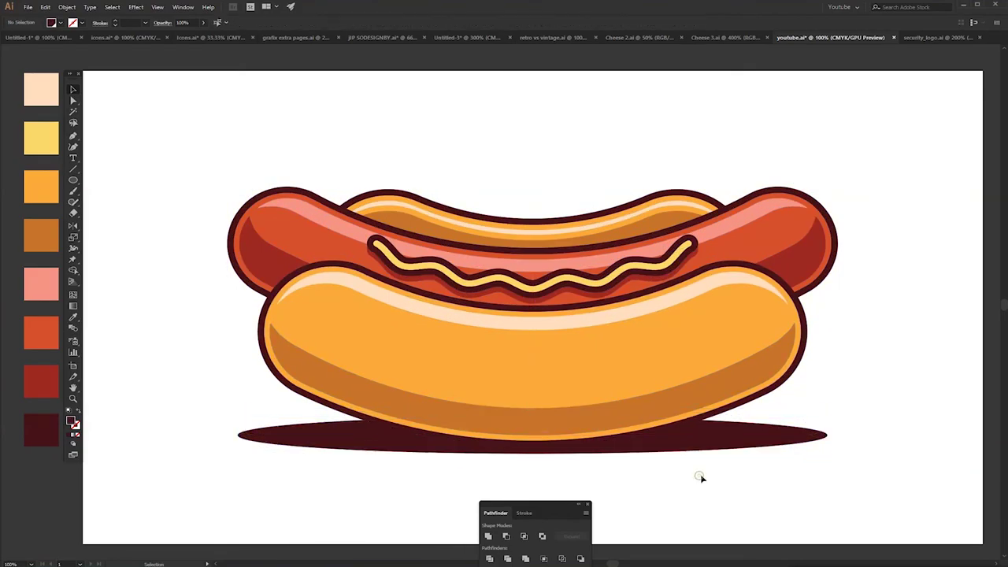
# Add three small tilted brown ellipses as spots around the right end of the front bun's shadow, one overlapping its edge
pyautogui.press('l')
pyautogui.moveTo(702, 379); pyautogui.dragTo(667, 372)
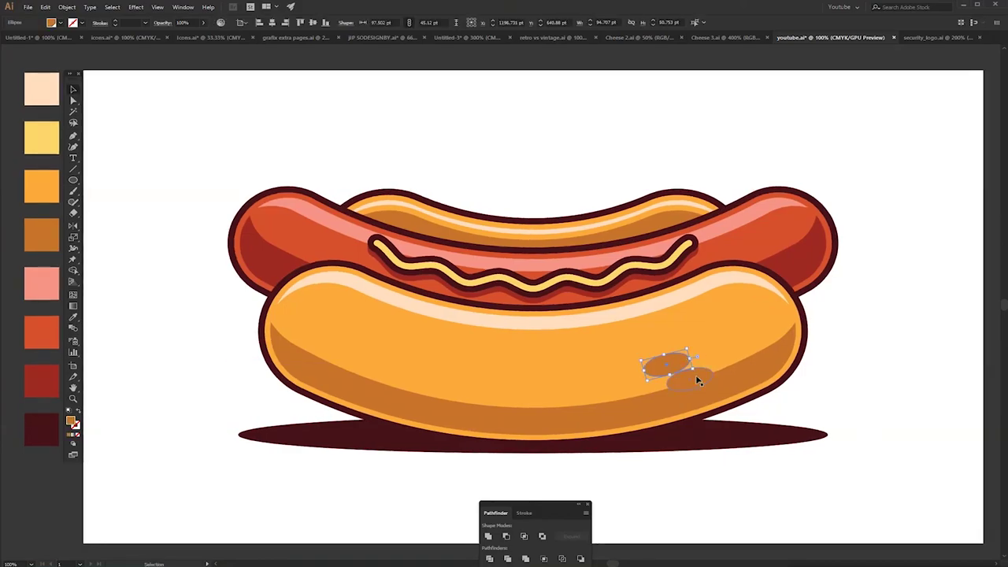
pyautogui.hotkey('ctrl', 'z')
pyautogui.moveTo(679, 355); pyautogui.dragTo(667, 362)
pyautogui.moveTo(655, 371); pyautogui.dragTo(708, 348)
# Copy the oval spots to the sausage's left end and fill them with the dark red of its shadow
pyautogui.moveTo(721, 335); pyautogui.dragTo(330, 266)
pyautogui.press('i')
pyautogui.click(267, 264)
pyautogui.press('v')
# Copy the oval spots to the left end of the front bun's highlight and fill them with its peach colour
pyautogui.moveTo(302, 262); pyautogui.dragTo(317, 301)
pyautogui.press('i')
pyautogui.click(378, 292)
pyautogui.press('v')
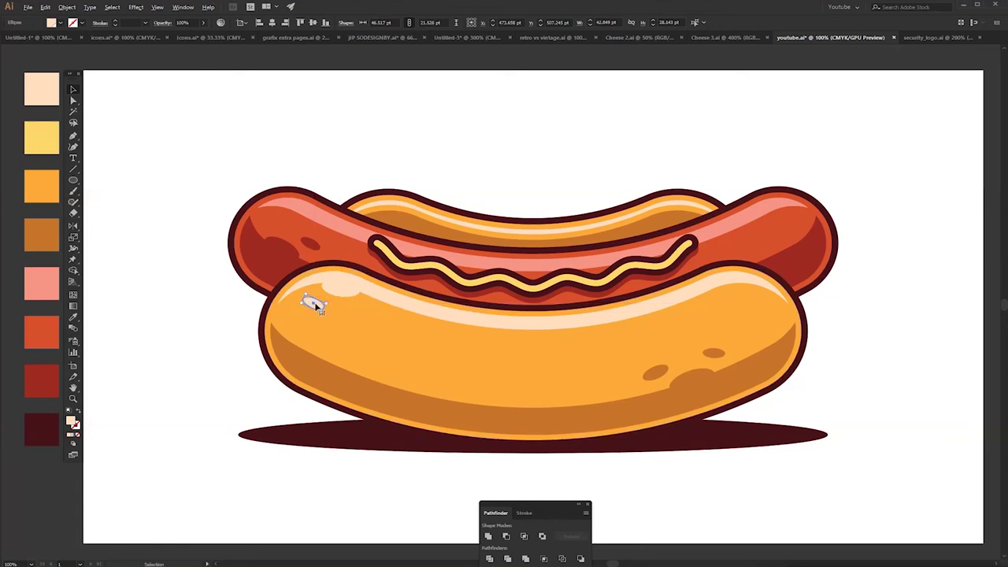
# Copy the oval spots to the sausage's right end, fill them with the highlight pink and arrange them around the highlight
pyautogui.moveTo(288, 248); pyautogui.dragTo(760, 241)
pyautogui.press('i')
pyautogui.click(775, 205)
pyautogui.press('v')
pyautogui.moveTo(778, 233); pyautogui.dragTo(801, 214)
pyautogui.click(745, 243)
pyautogui.moveTo(799, 223); pyautogui.dragTo(786, 225)
pyautogui.click(842, 153)
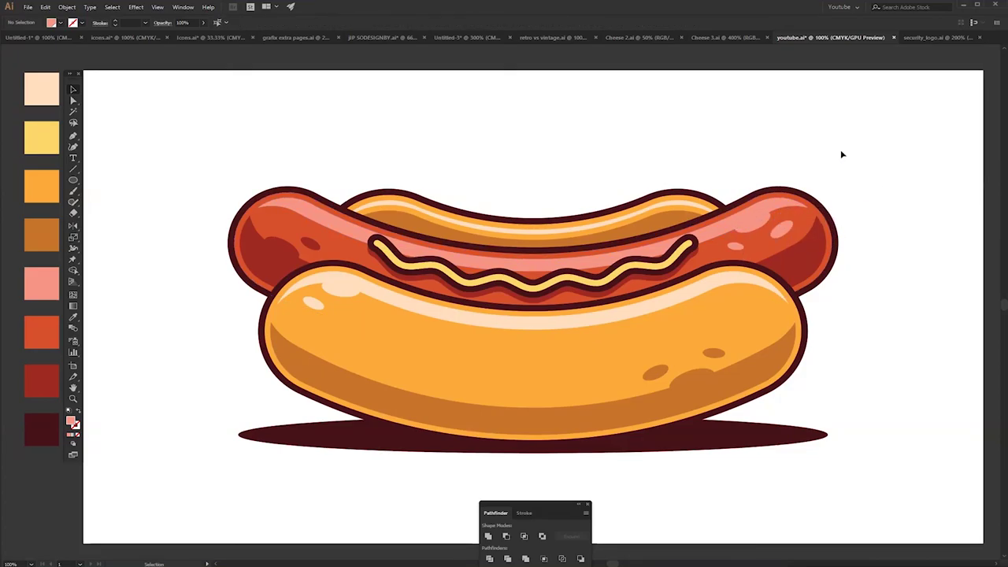